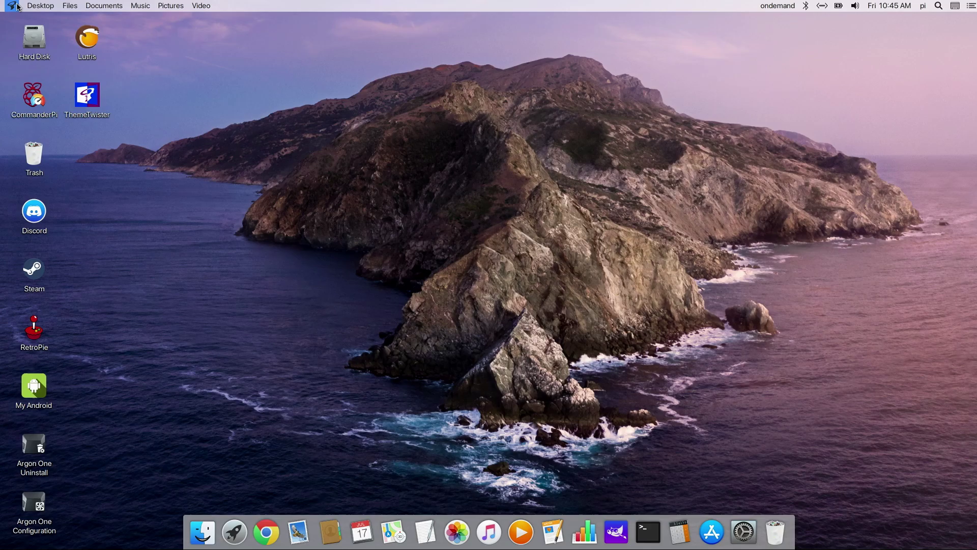
Step: Open the application menu on the Raspberry Pi OS desktop to get to the web browser
{"action": "left_click", "coordinate": [15, 5]}
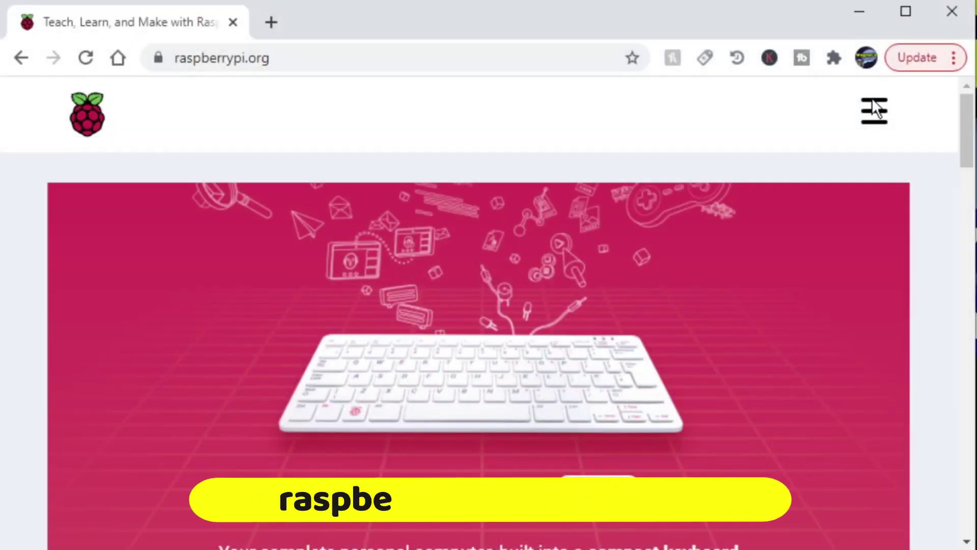
Step: Go to raspberrypi.org's Software page and select the 'sudo apt install rpi-imager' command
{"action": "left_click", "coordinate": [873, 113]}
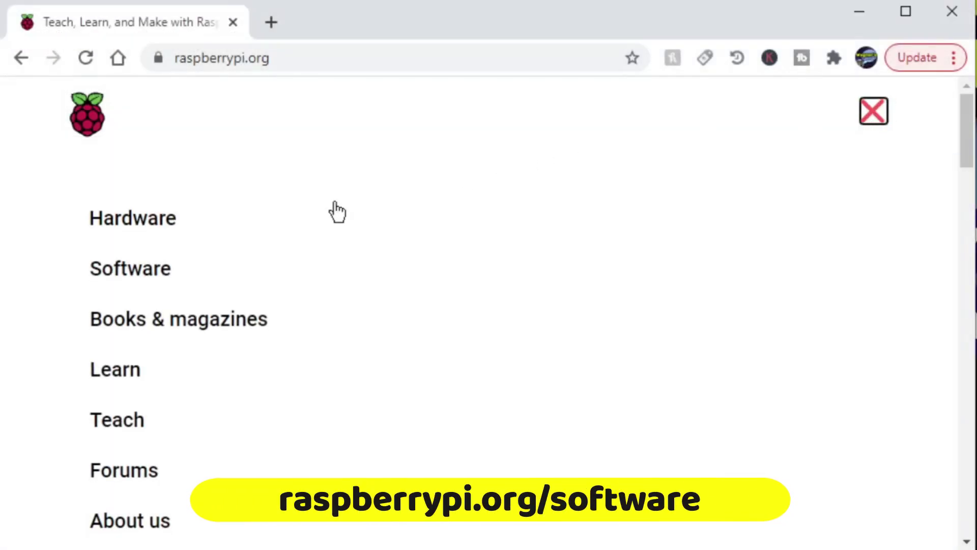
{"action": "left_click", "coordinate": [149, 279]}
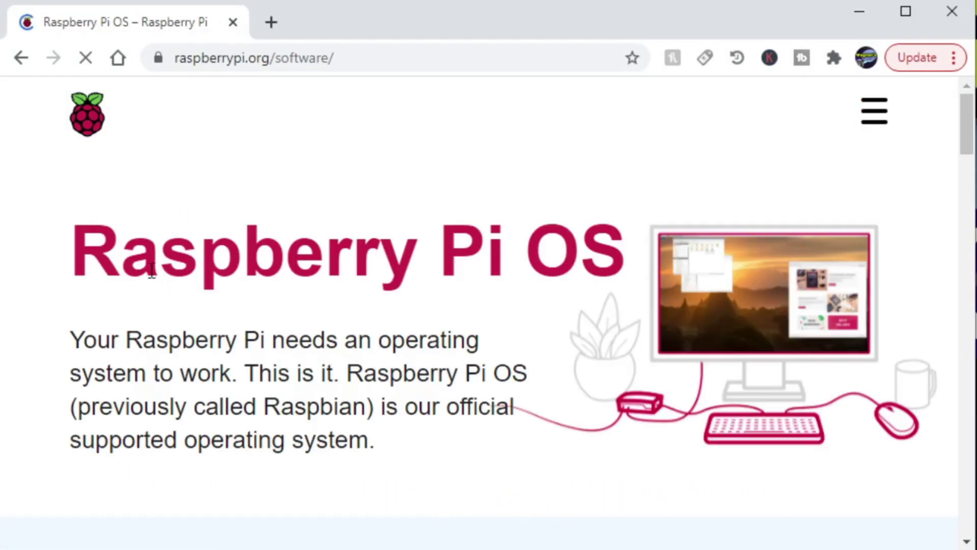
{"action": "scroll", "coordinate": [517, 263], "scroll_direction": "down", "scroll_amount": 5}
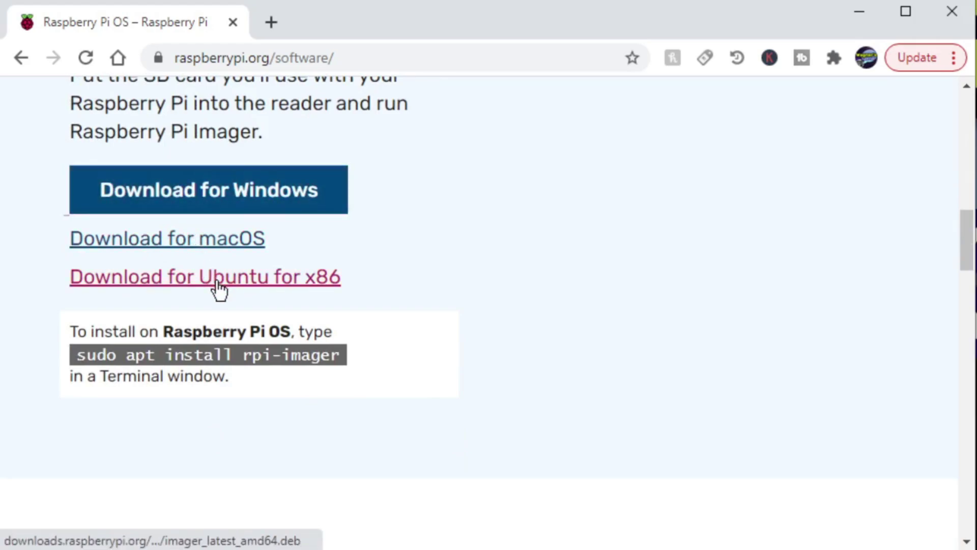
{"action": "left_click_drag", "start_coordinate": [75, 355], "coordinate": [342, 350]}
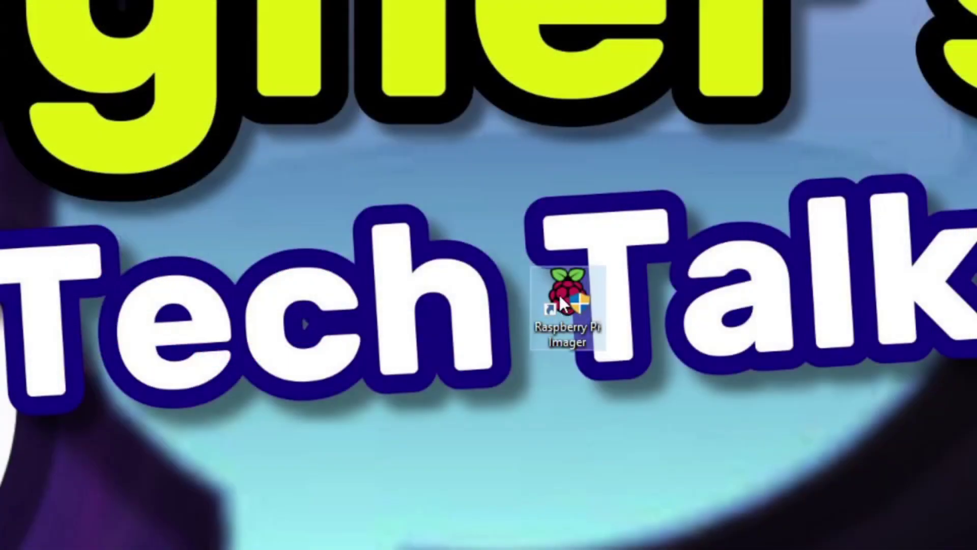
Step: In Raspberry Pi Imager, choose Erase as the OS and the 15.7 GB SDHC card as storage
{"action": "double_click", "coordinate": [559, 301]}
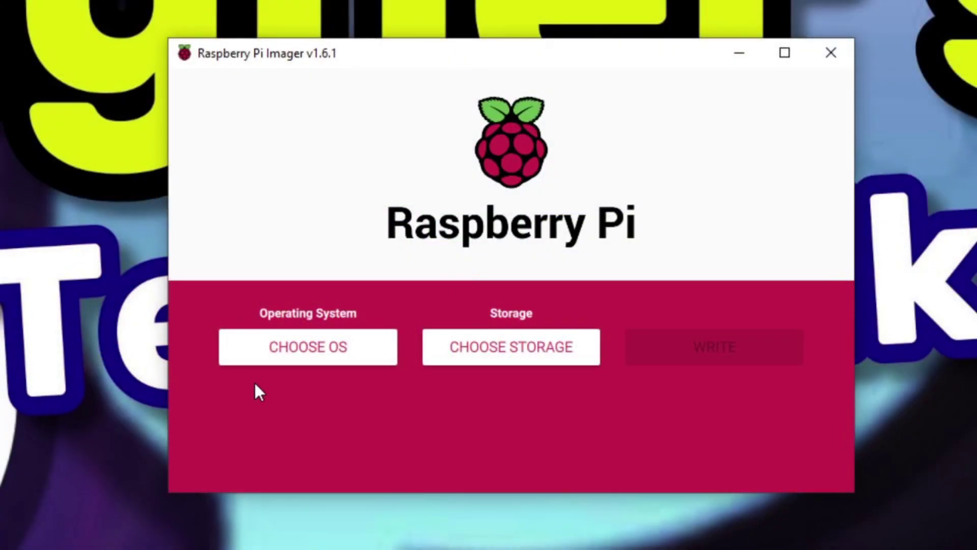
{"action": "left_click", "coordinate": [331, 355]}
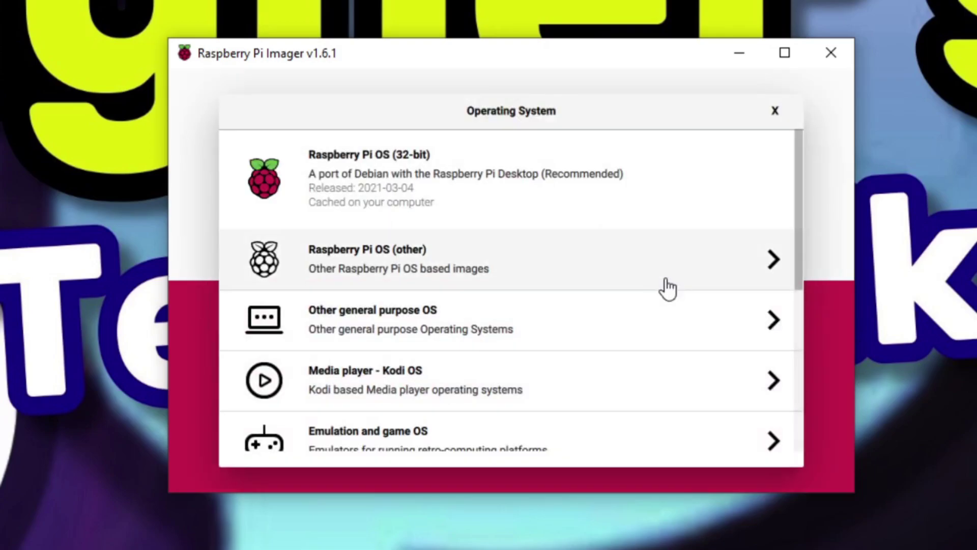
{"action": "scroll", "coordinate": [668, 289], "scroll_direction": "down", "scroll_amount": 5}
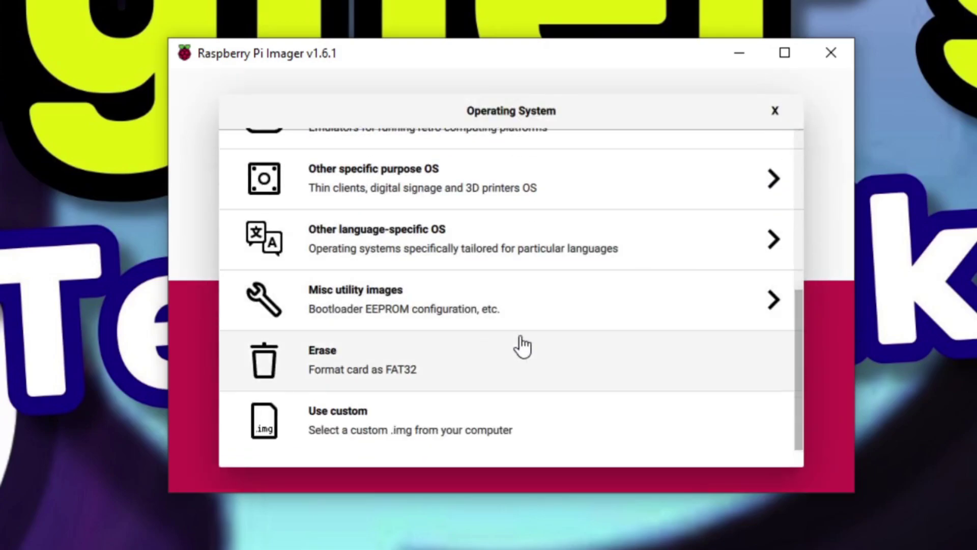
{"action": "left_click", "coordinate": [459, 376]}
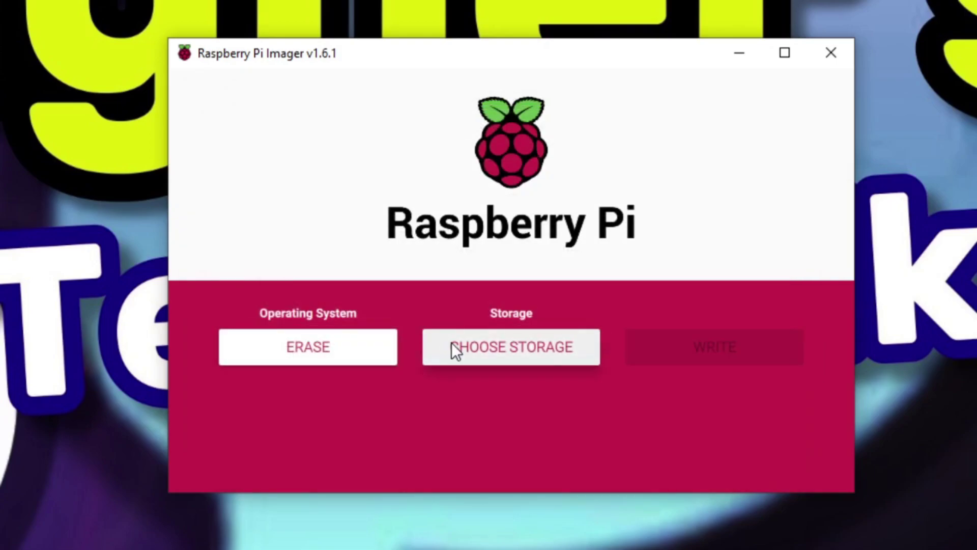
{"action": "left_click", "coordinate": [453, 345]}
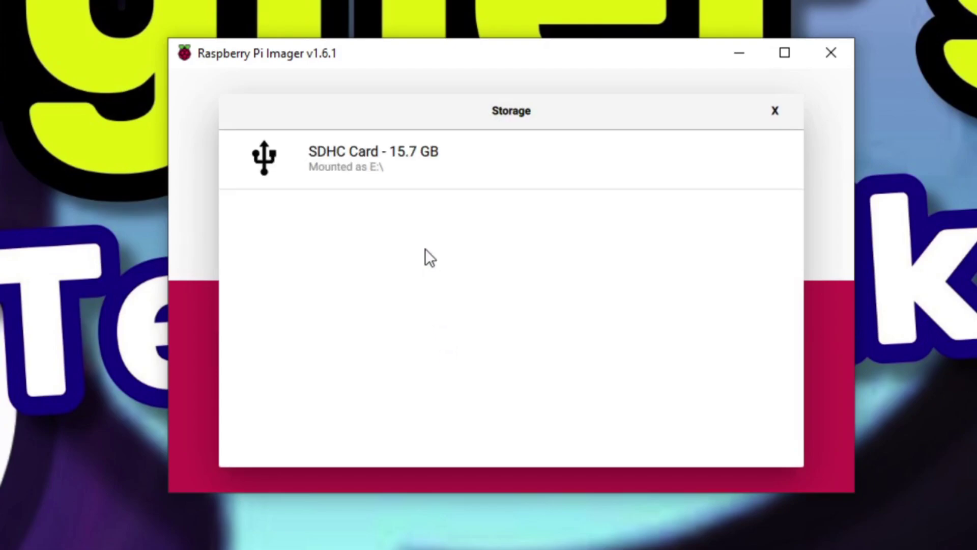
{"action": "left_click", "coordinate": [405, 168]}
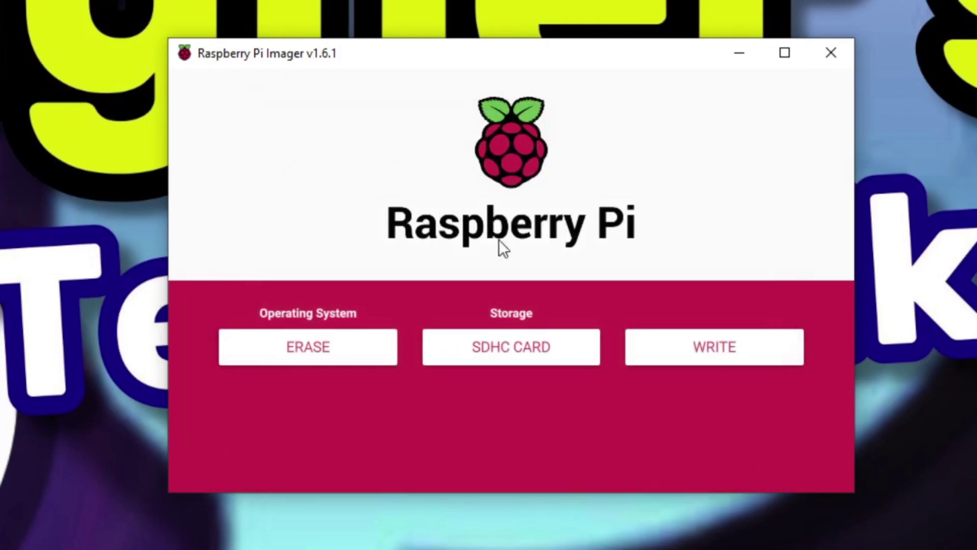
Step: Erase the SDHC card, then download the latest pinn-lite.zip from the PINN SourceForge page
{"action": "left_click", "coordinate": [736, 350]}
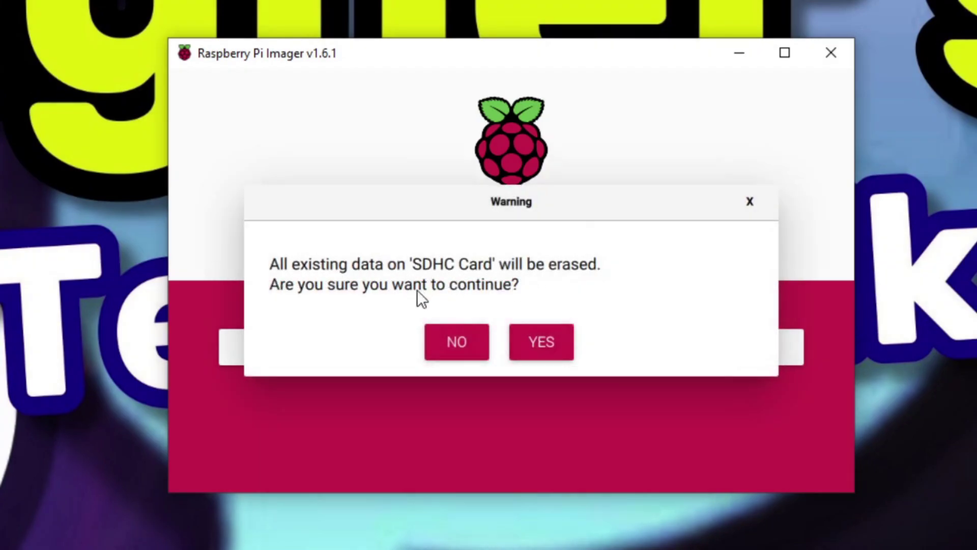
{"action": "left_click", "coordinate": [542, 343]}
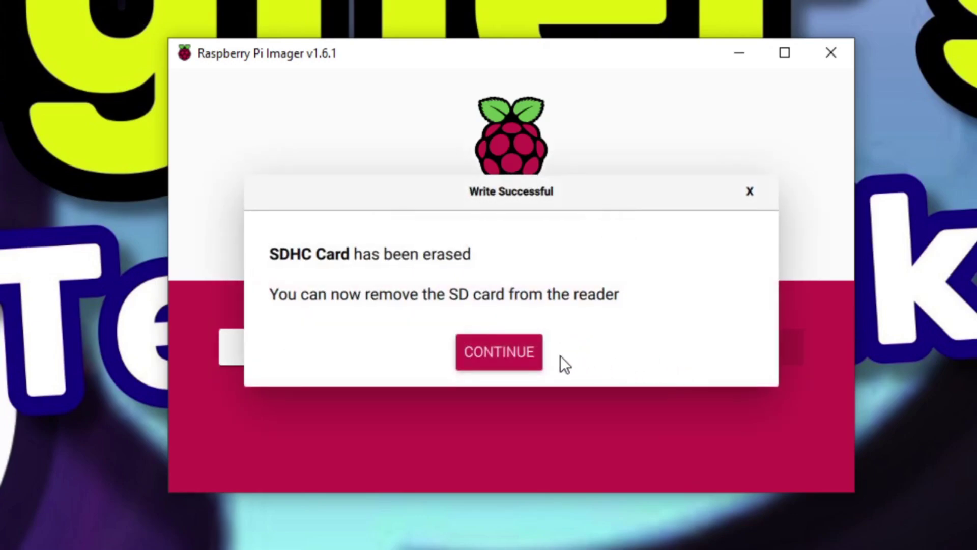
{"action": "left_click", "coordinate": [511, 353]}
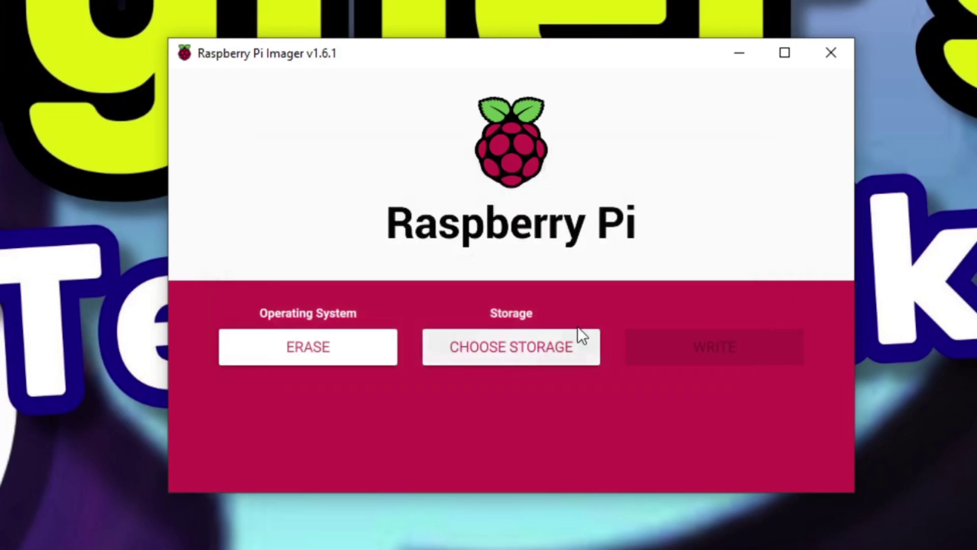
{"action": "left_click", "coordinate": [824, 56]}
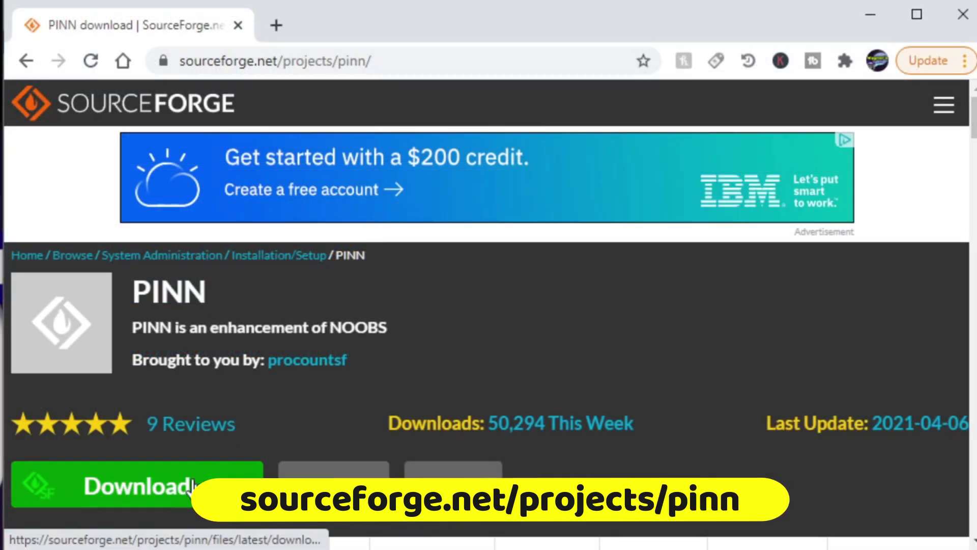
{"action": "left_click", "coordinate": [192, 486]}
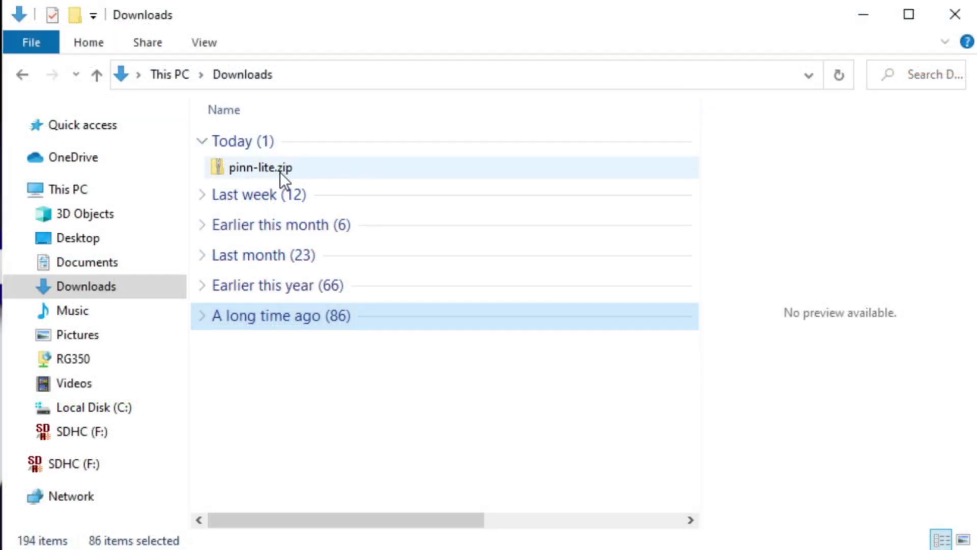
Step: Extract pinn-lite.zip with 7-Zip into a pinn-lite folder
{"action": "right_click", "coordinate": [279, 172]}
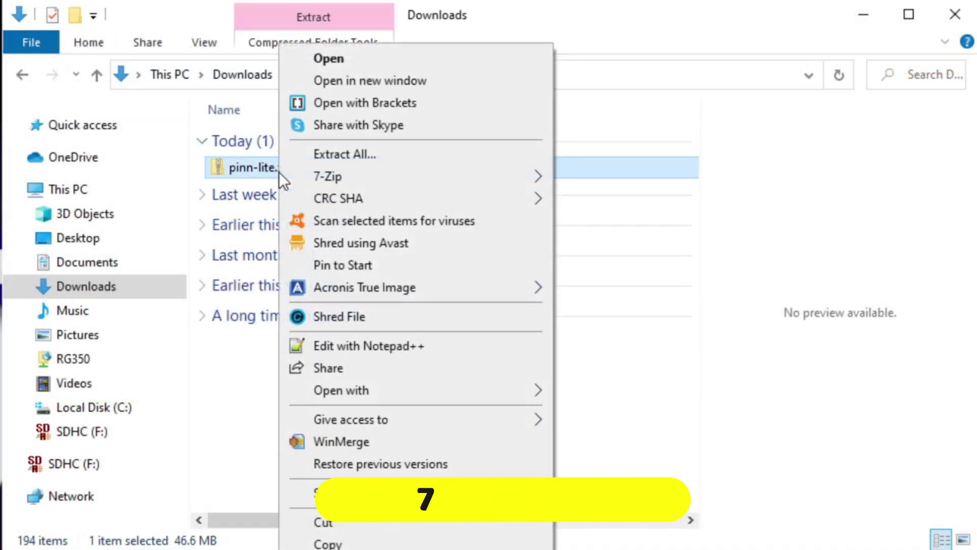
{"action": "mouse_move", "coordinate": [361, 183]}
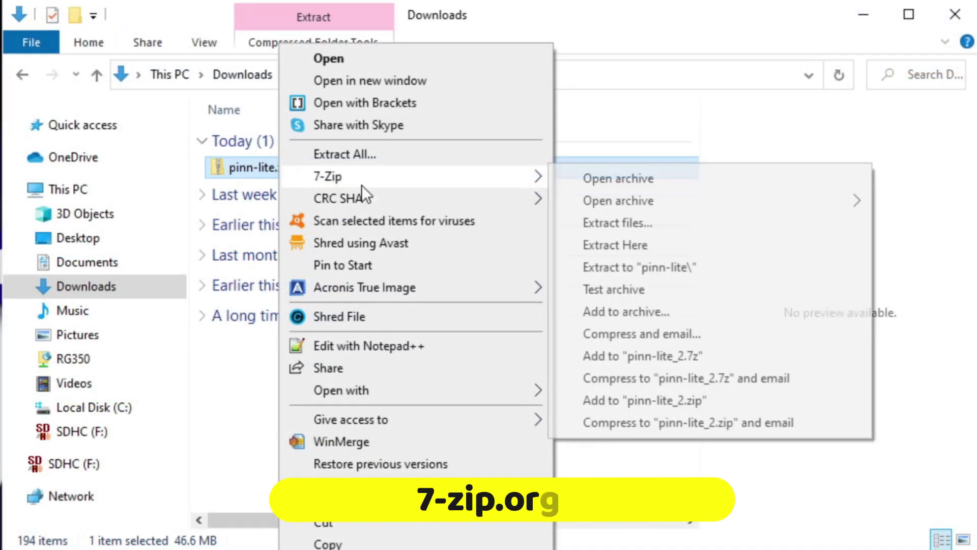
{"action": "left_click", "coordinate": [637, 268]}
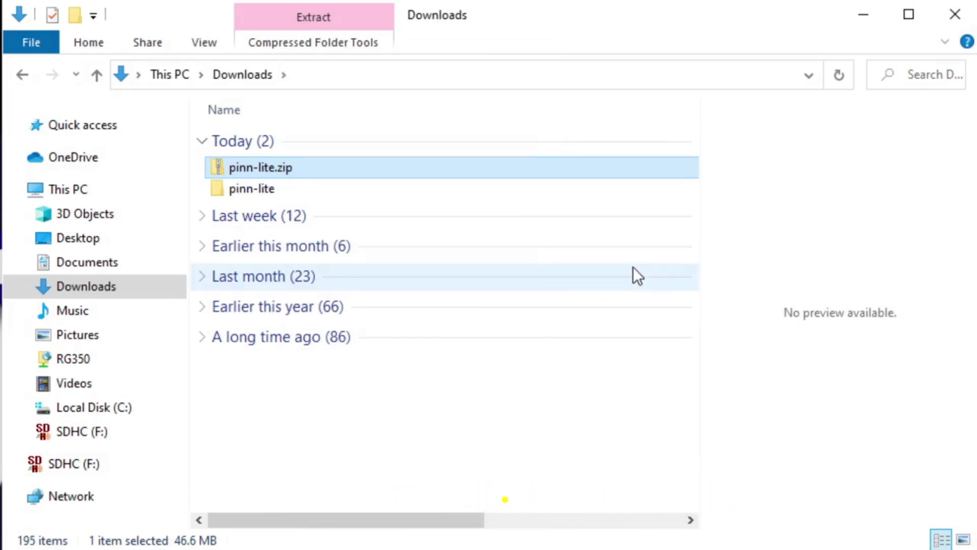
Step: Copy all 47 items from the pinn-lite folder onto the empty SDHC (F:) drive
{"action": "double_click", "coordinate": [267, 191]}
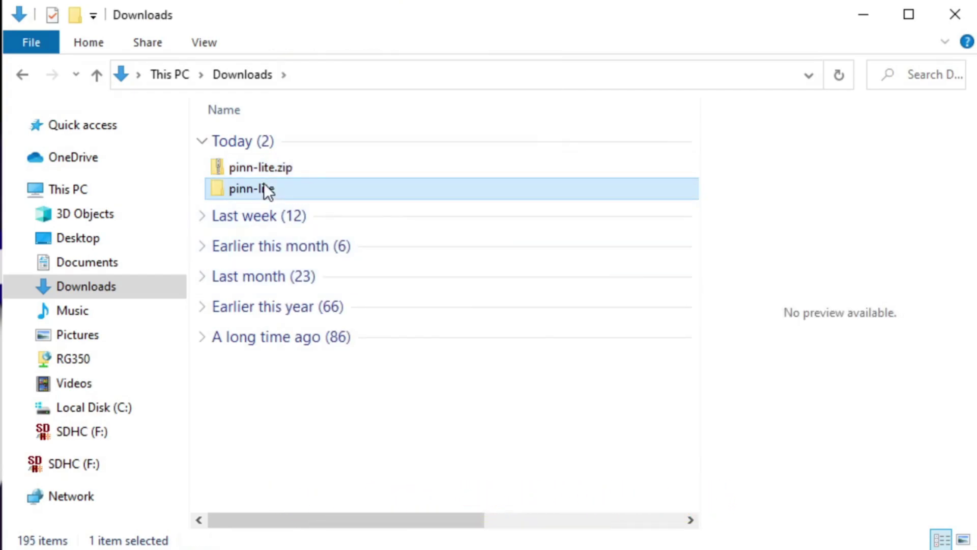
{"action": "left_click", "coordinate": [273, 204]}
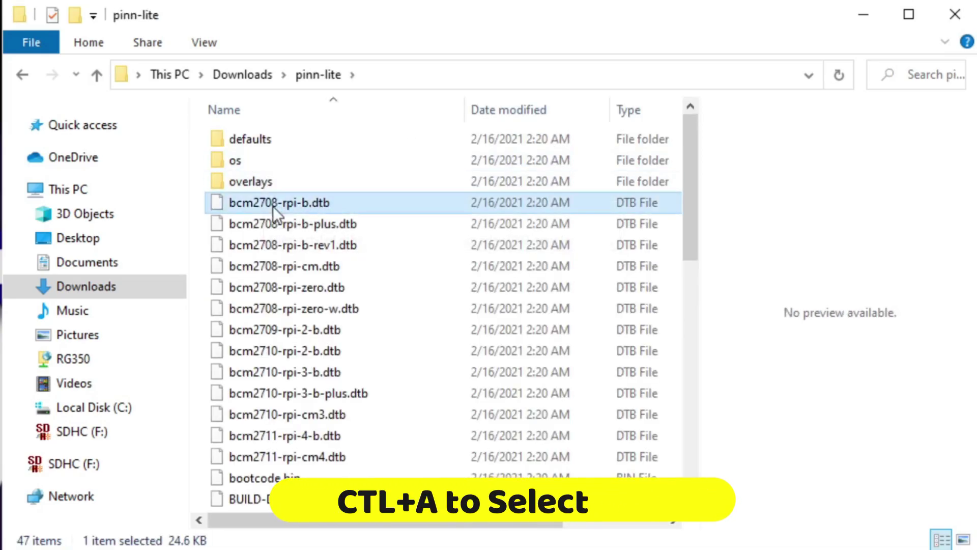
{"action": "key", "text": "ctrl+a"}
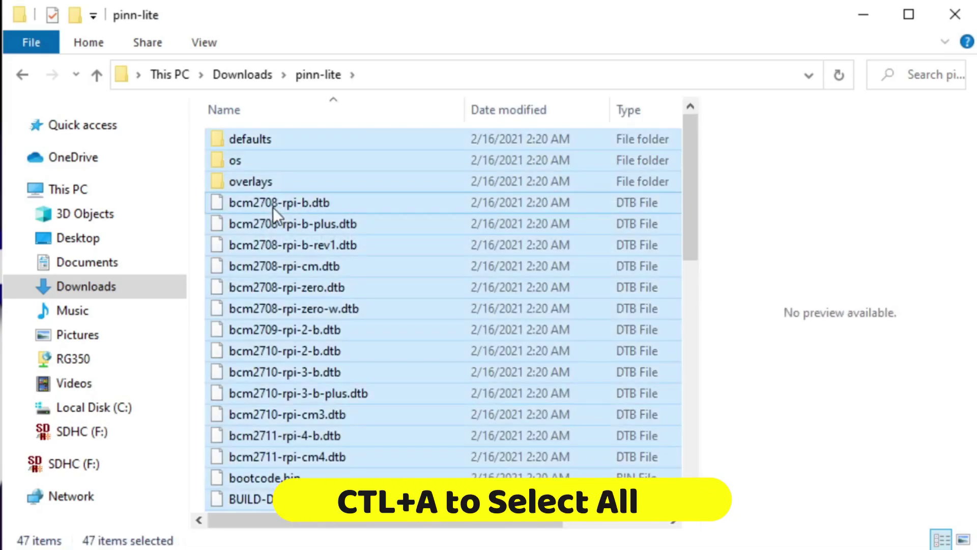
{"action": "right_click", "coordinate": [273, 207]}
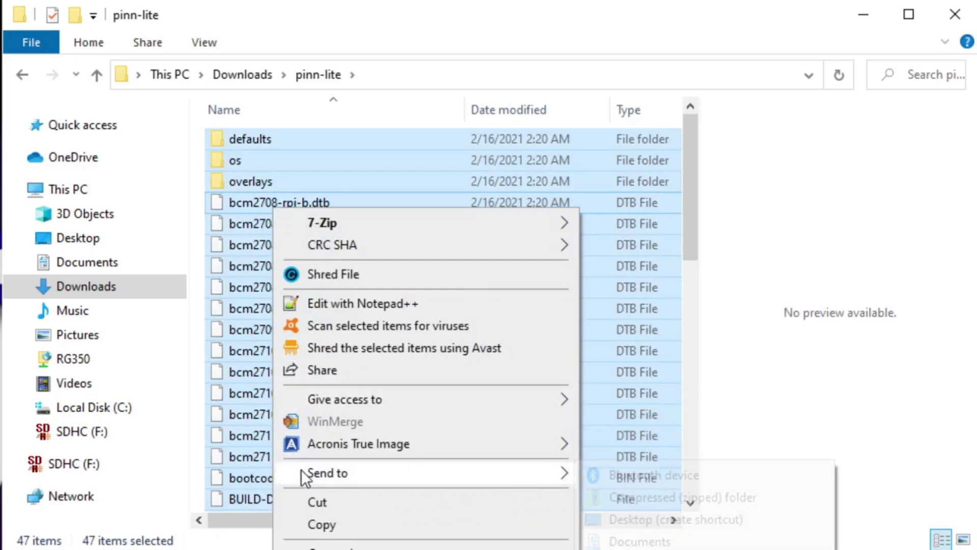
{"action": "left_click", "coordinate": [318, 523]}
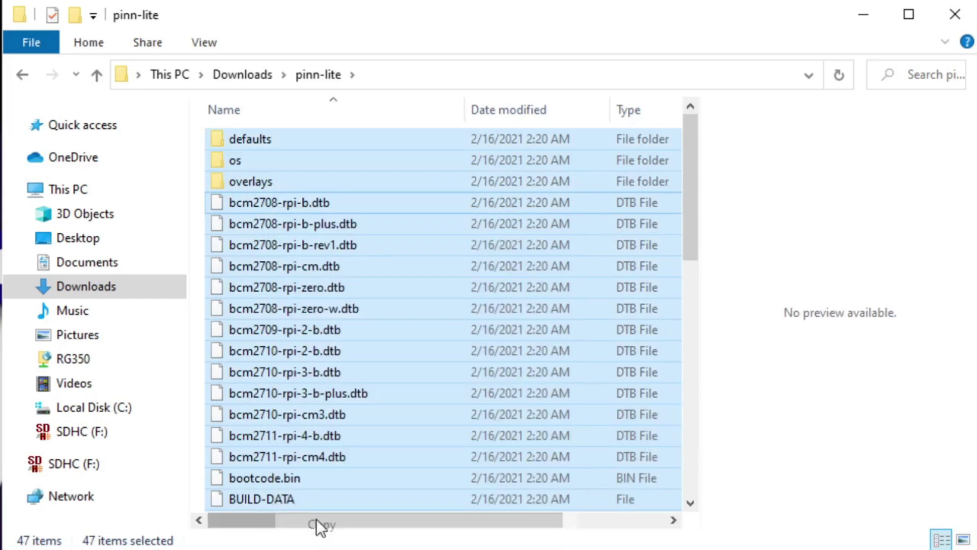
{"action": "left_click", "coordinate": [82, 435]}
{"action": "right_click", "coordinate": [299, 286]}
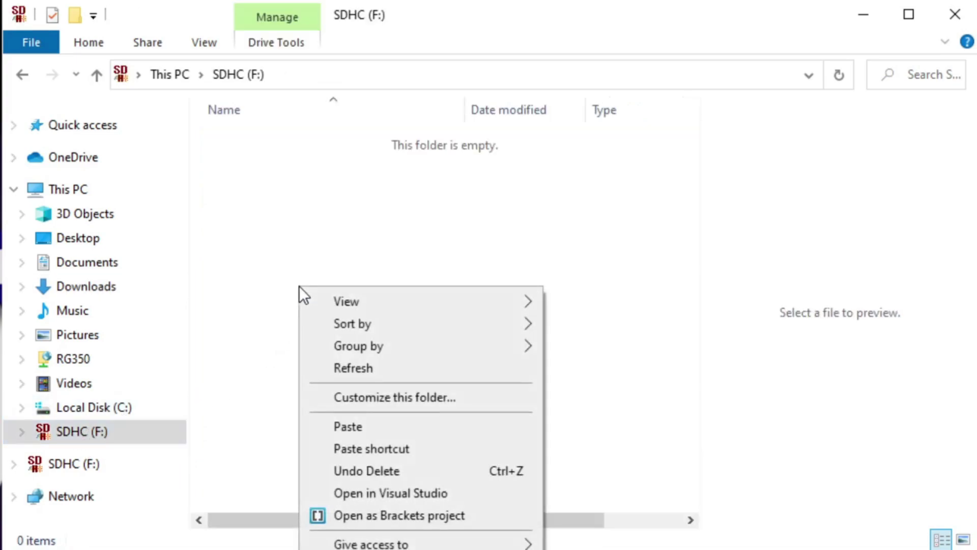
{"action": "left_click", "coordinate": [346, 427]}
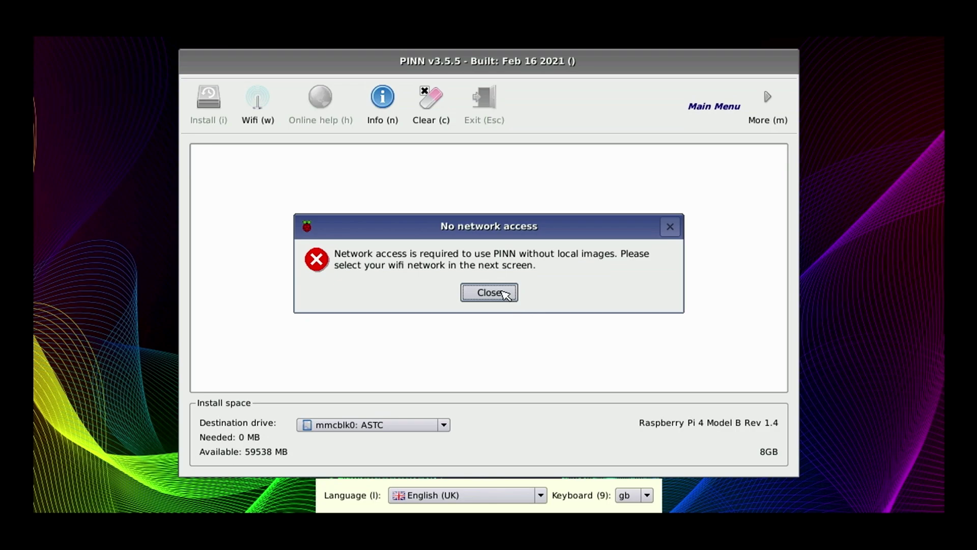
Step: Connect PINN to the chosen wifi network by entering the network password
{"action": "left_click", "coordinate": [490, 293]}
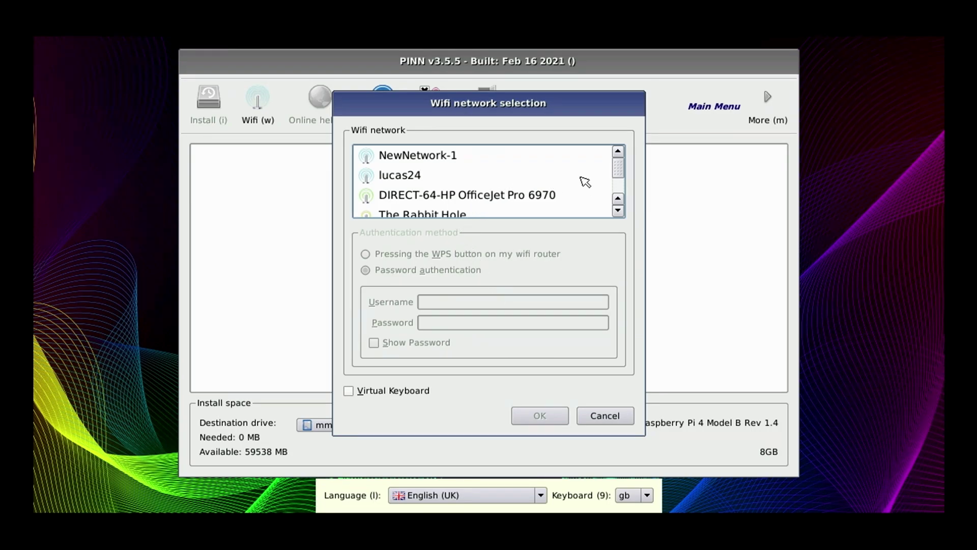
{"action": "left_click", "coordinate": [409, 178]}
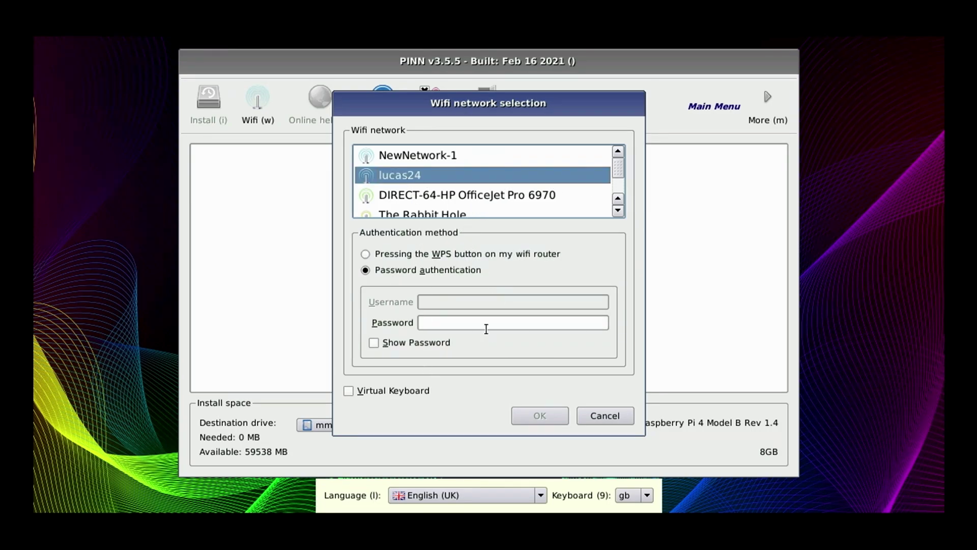
{"action": "left_click", "coordinate": [486, 328]}
{"action": "type", "text": "●●●●"}
{"action": "key", "text": "Return"}
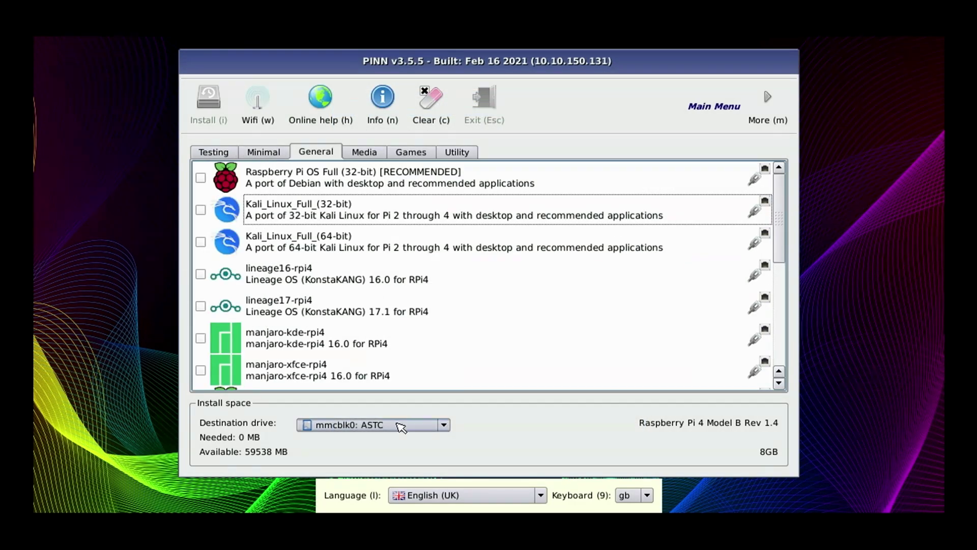
Step: Choose sda: Forty as PINN's destination drive and confirm reformatting it
{"action": "left_click", "coordinate": [402, 426]}
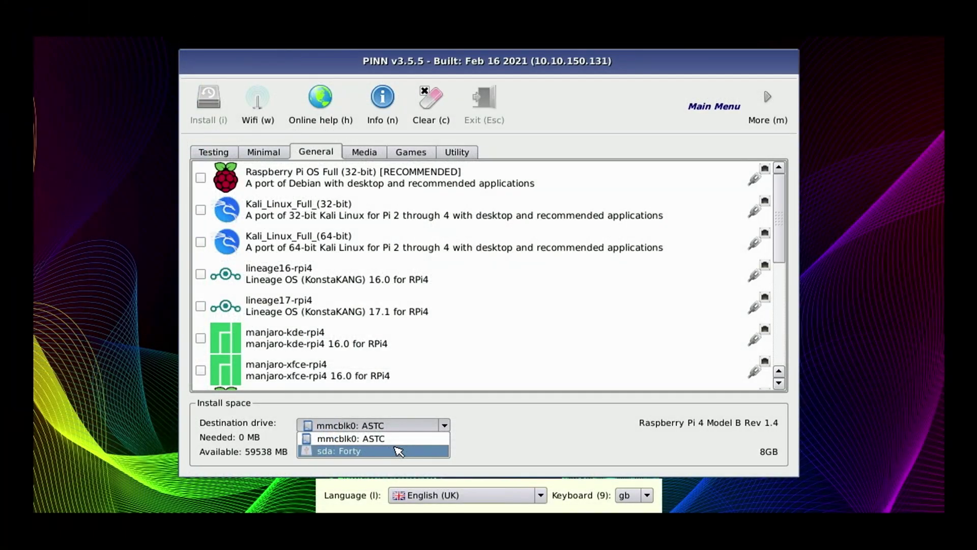
{"action": "left_click", "coordinate": [496, 477]}
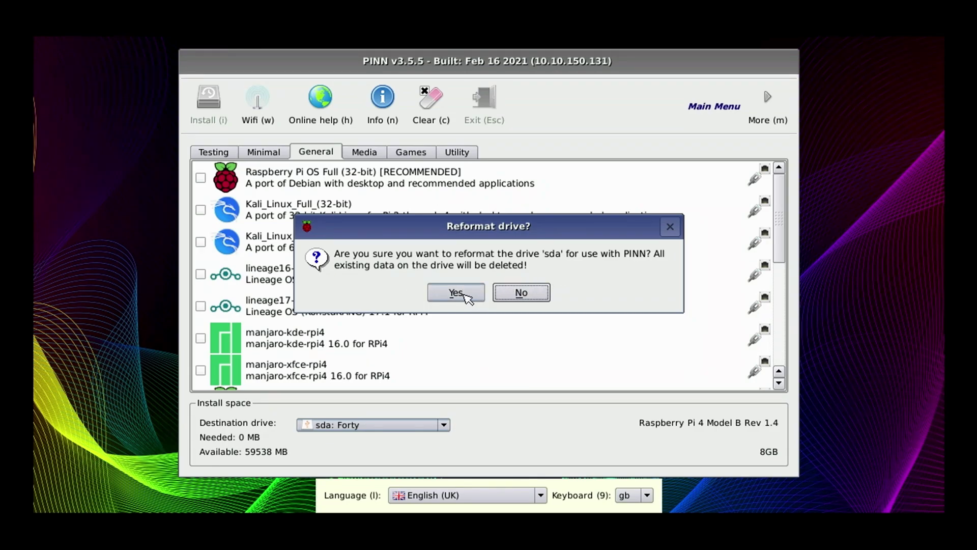
{"action": "left_click", "coordinate": [465, 296]}
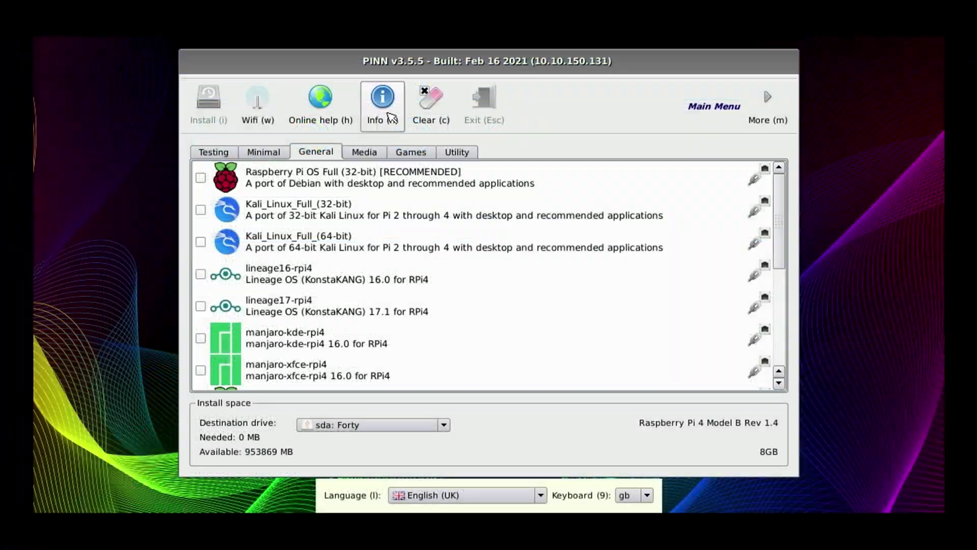
{"action": "left_click", "coordinate": [391, 116]}
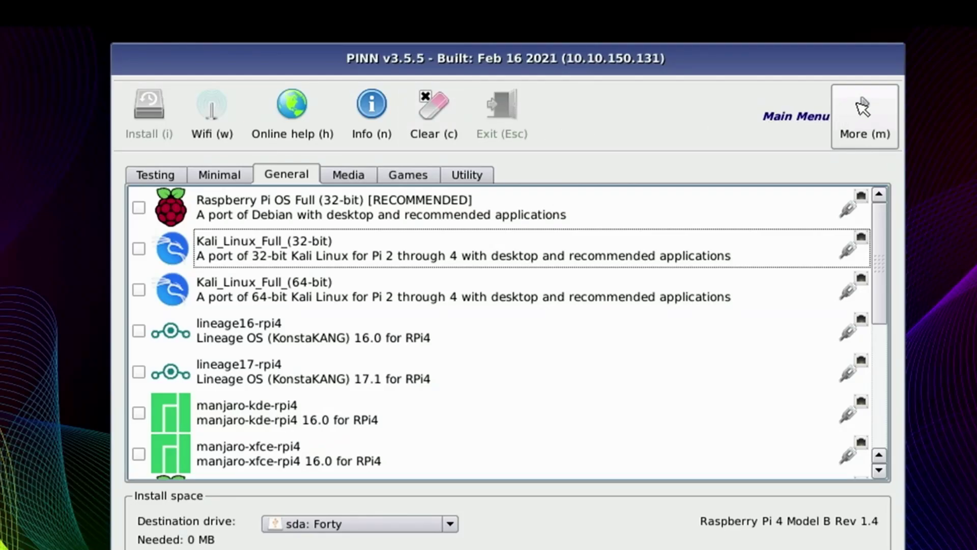
{"action": "left_click", "coordinate": [862, 108]}
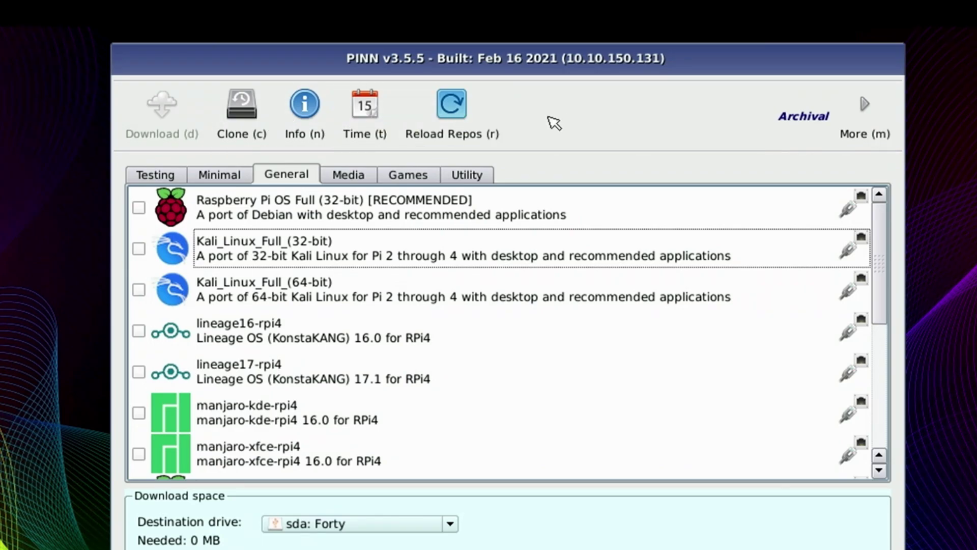
{"action": "left_click", "coordinate": [862, 109]}
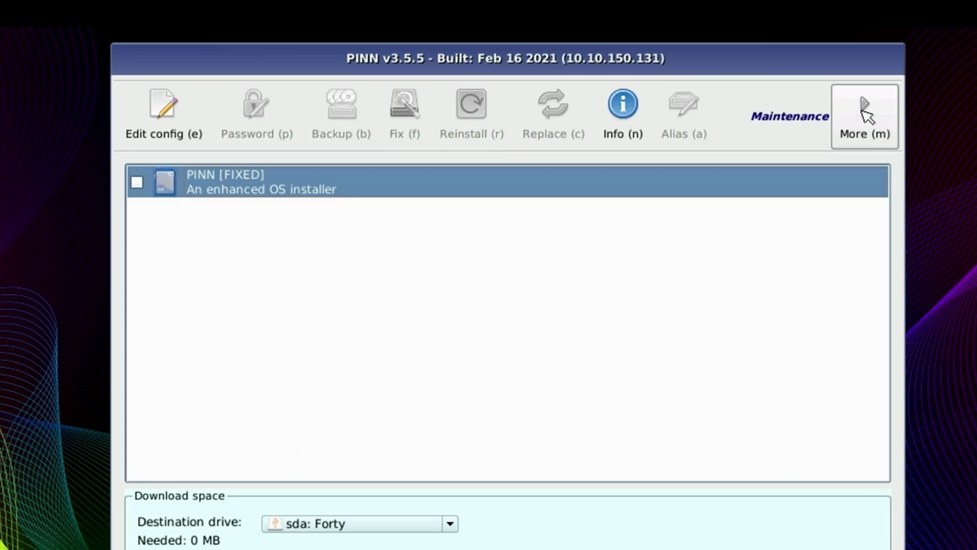
{"action": "left_click", "coordinate": [178, 122]}
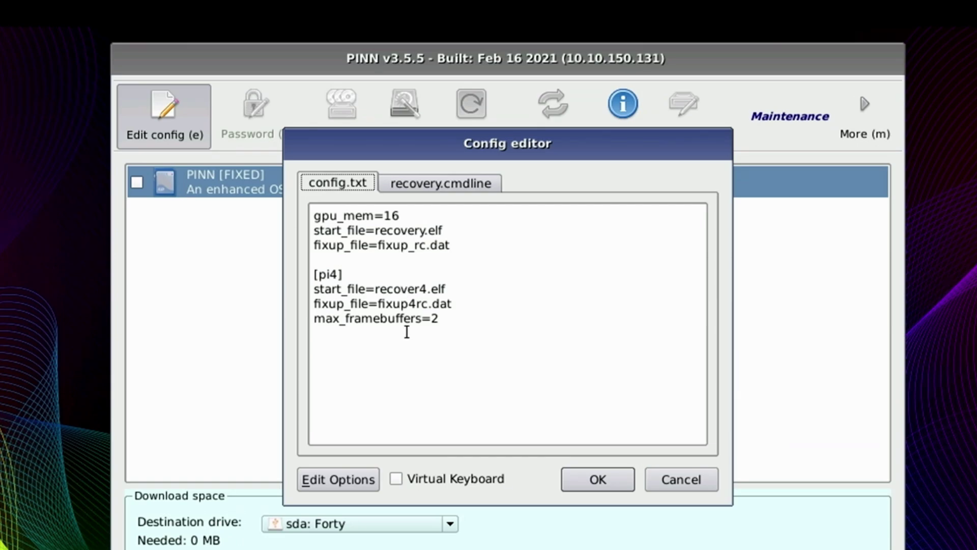
{"action": "left_click", "coordinate": [671, 481]}
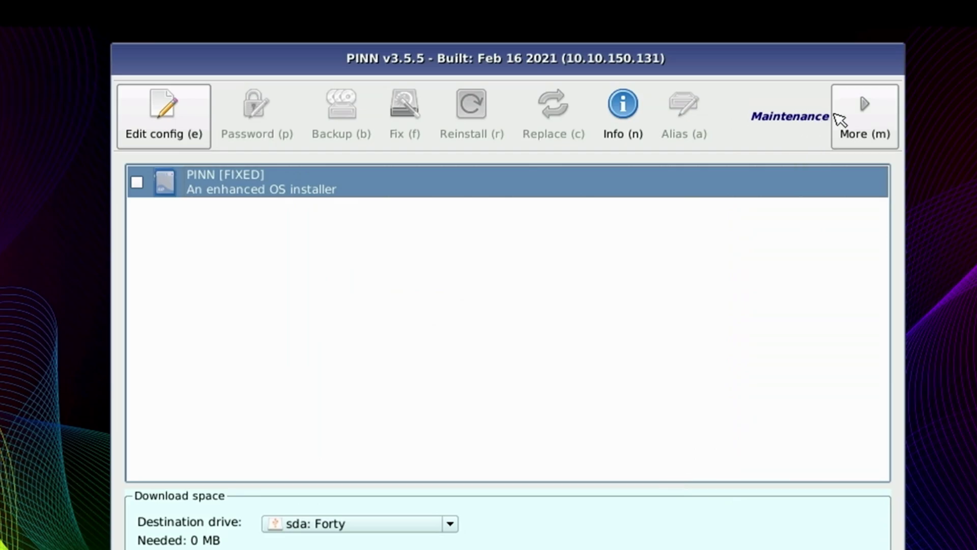
{"action": "left_click", "coordinate": [864, 119]}
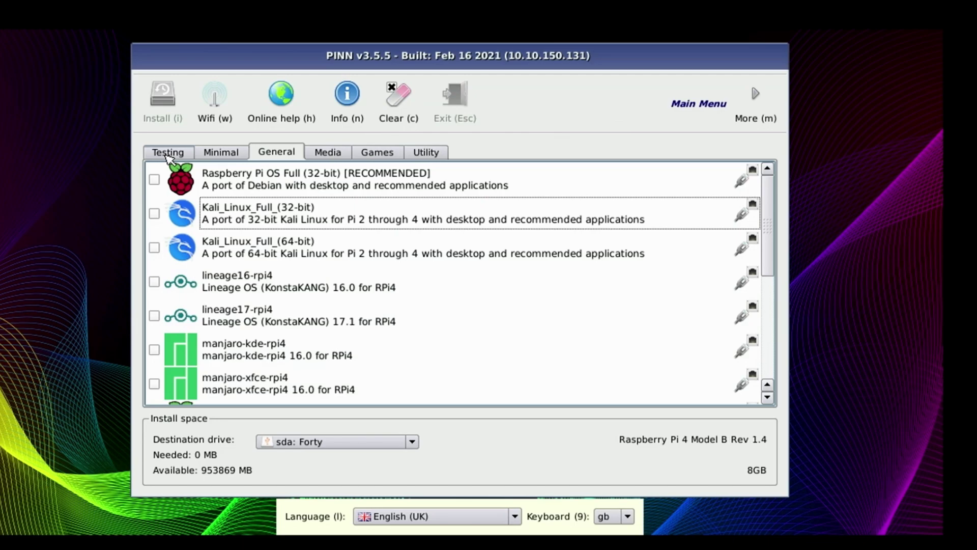
Step: Tick Raspberry Pi OS Lite in the Minimal list of OSes
{"action": "left_click", "coordinate": [167, 153]}
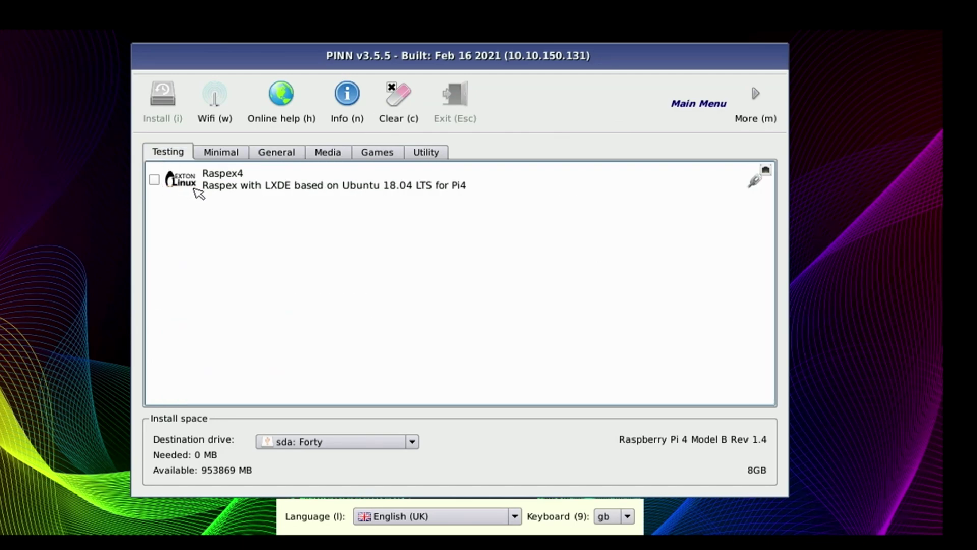
{"action": "left_click", "coordinate": [222, 153]}
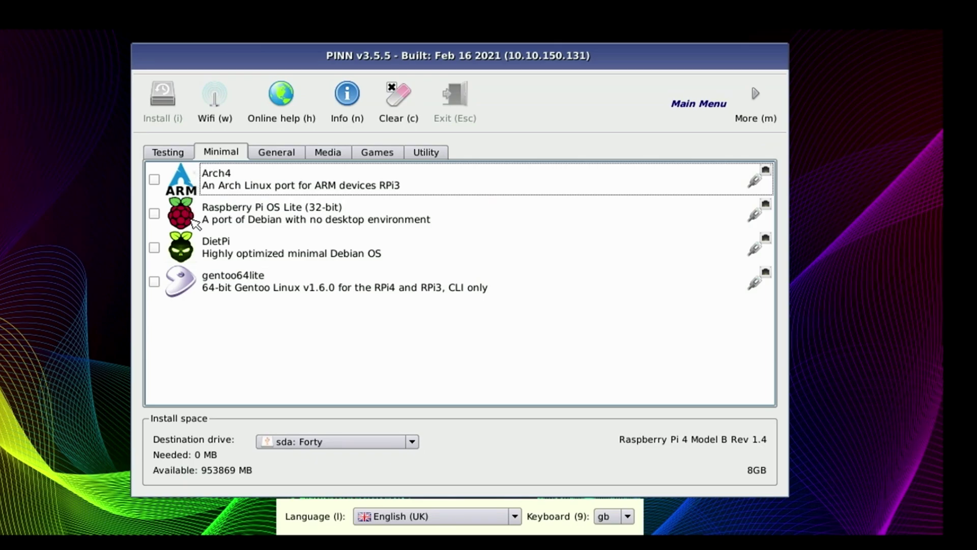
{"action": "left_click", "coordinate": [154, 214]}
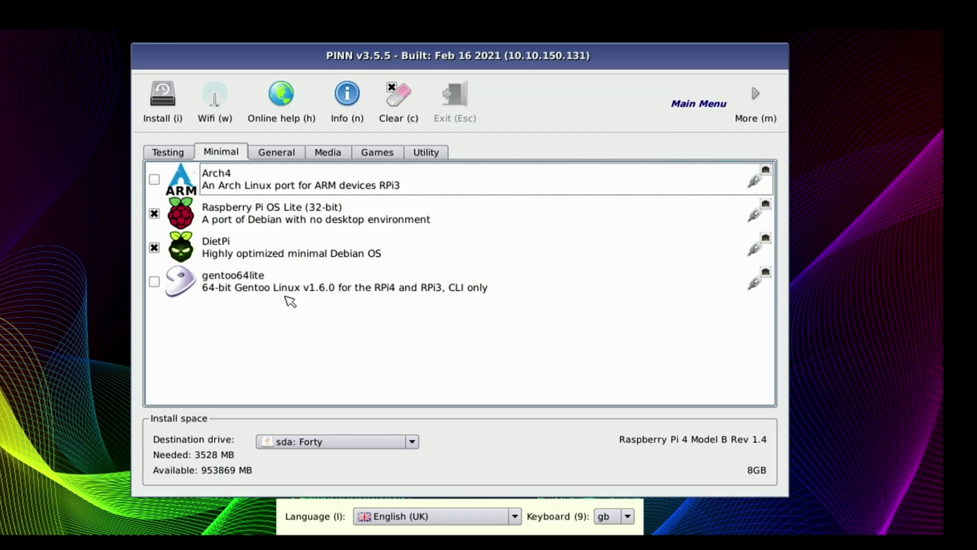
Step: In the General list, tick Raspberry Pi OS Full, lineage17-rpi4, raspios64, twister and ubuntu2010
{"action": "left_click", "coordinate": [278, 154]}
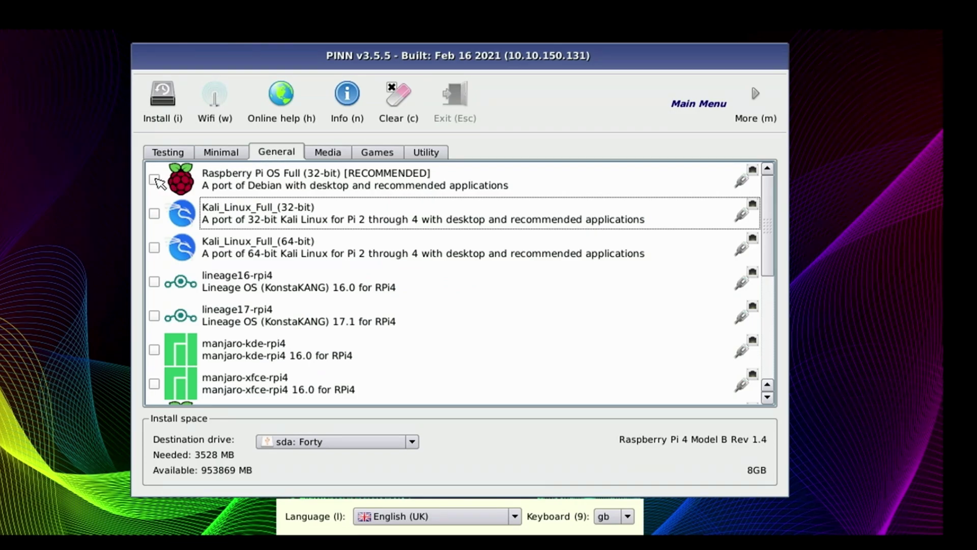
{"action": "left_click", "coordinate": [154, 180]}
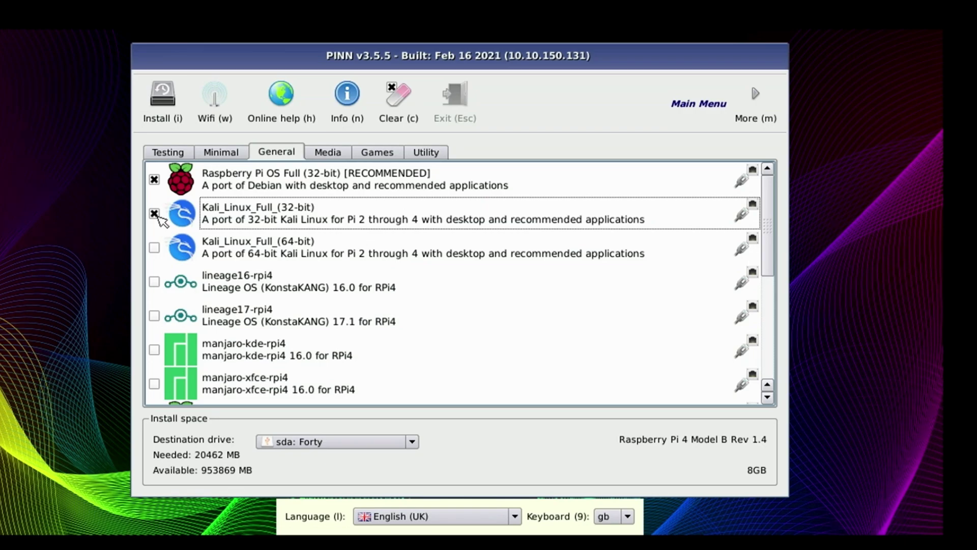
{"action": "left_click", "coordinate": [154, 316]}
{"action": "scroll", "coordinate": [165, 315], "scroll_direction": "down", "scroll_amount": 1}
{"action": "left_click", "coordinate": [155, 316]}
{"action": "scroll", "coordinate": [209, 308], "scroll_direction": "down", "scroll_amount": 1}
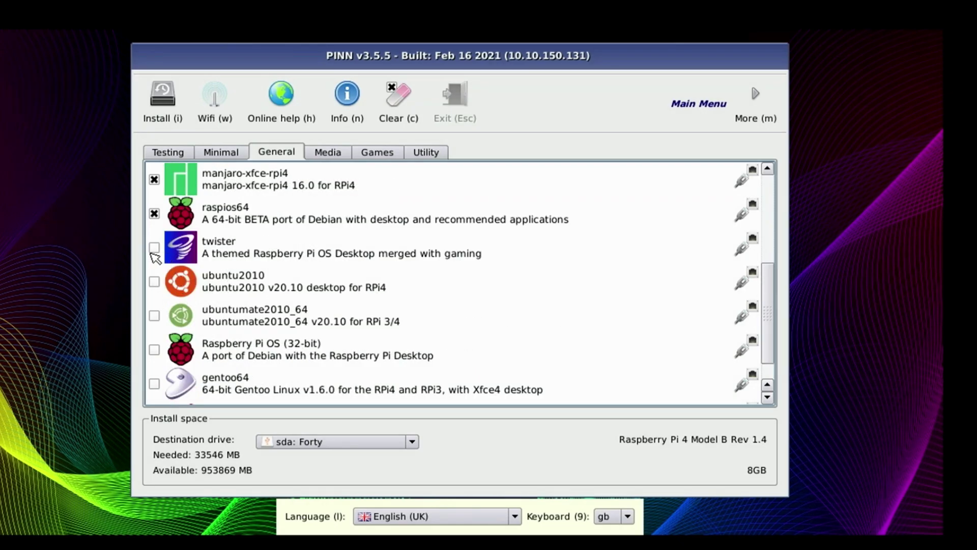
{"action": "left_click", "coordinate": [151, 254]}
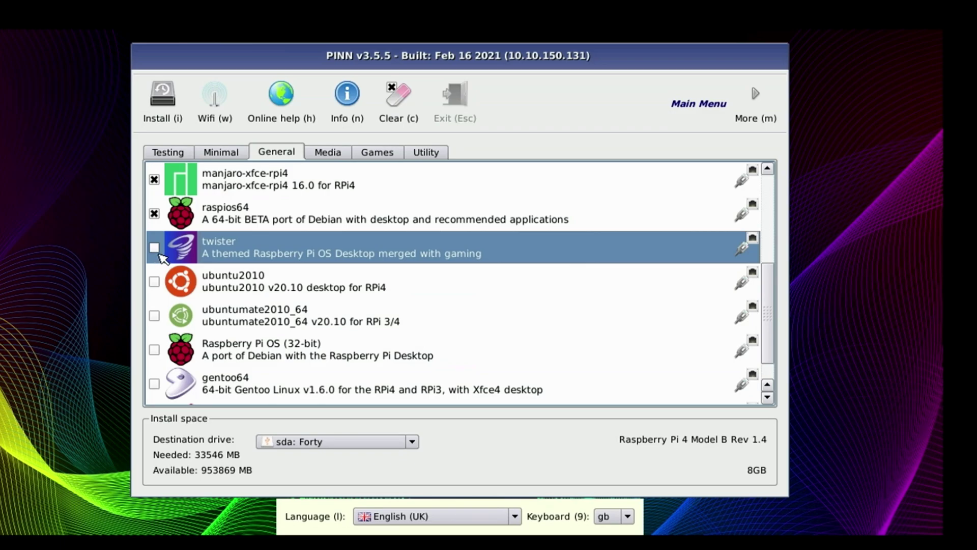
{"action": "left_click", "coordinate": [154, 248]}
{"action": "left_click", "coordinate": [155, 281]}
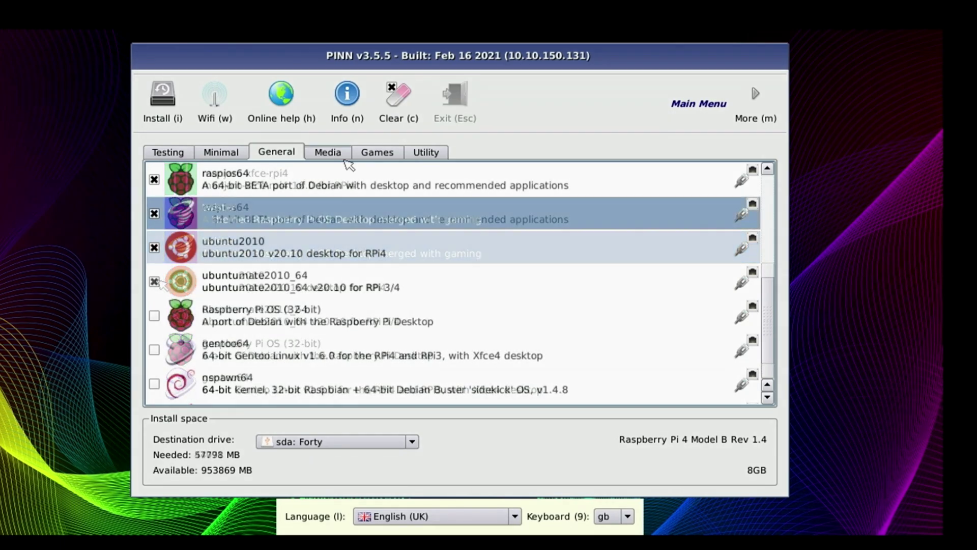
Step: Tick LibreELEC_RPi4 under Media, plus recalbox-rpi4 and batocera_RPi4 under Games
{"action": "left_click", "coordinate": [337, 156]}
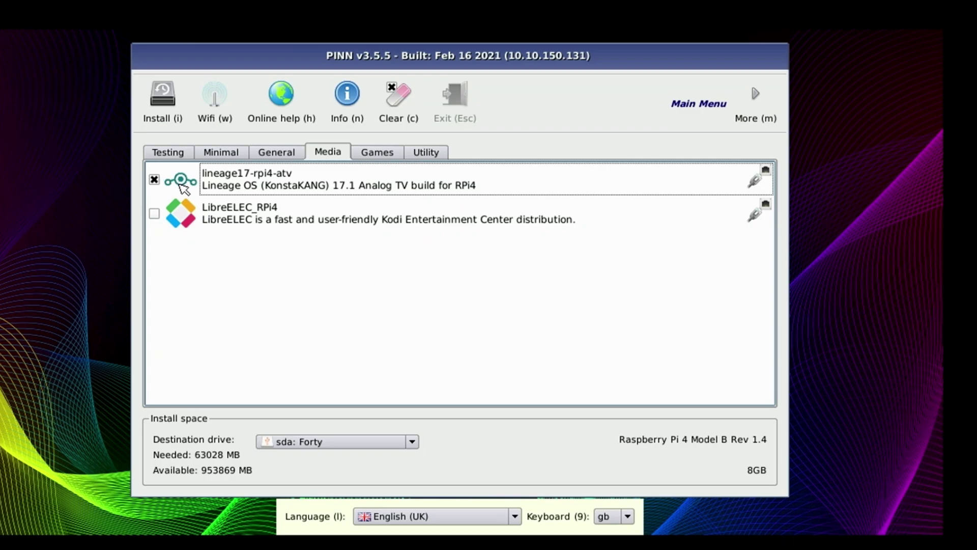
{"action": "left_click", "coordinate": [154, 213]}
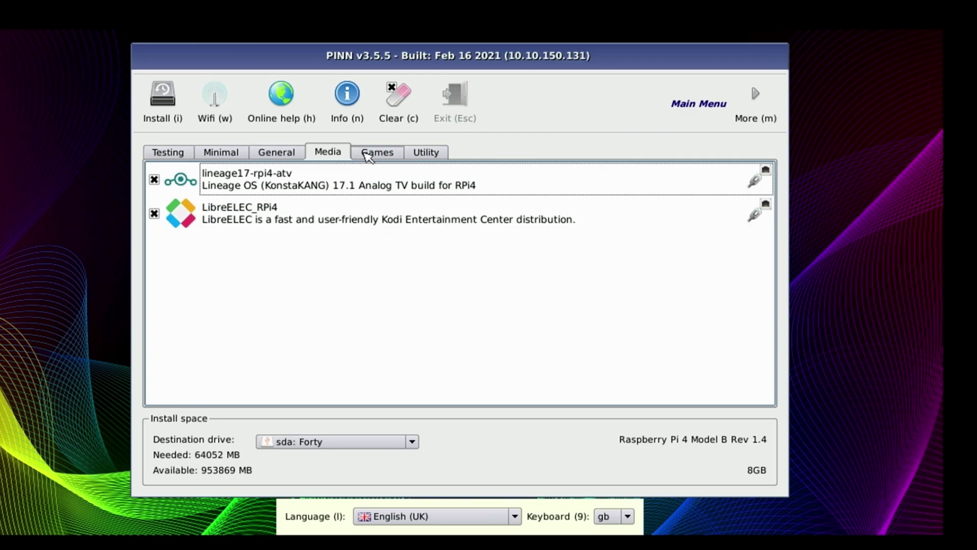
{"action": "left_click", "coordinate": [368, 156]}
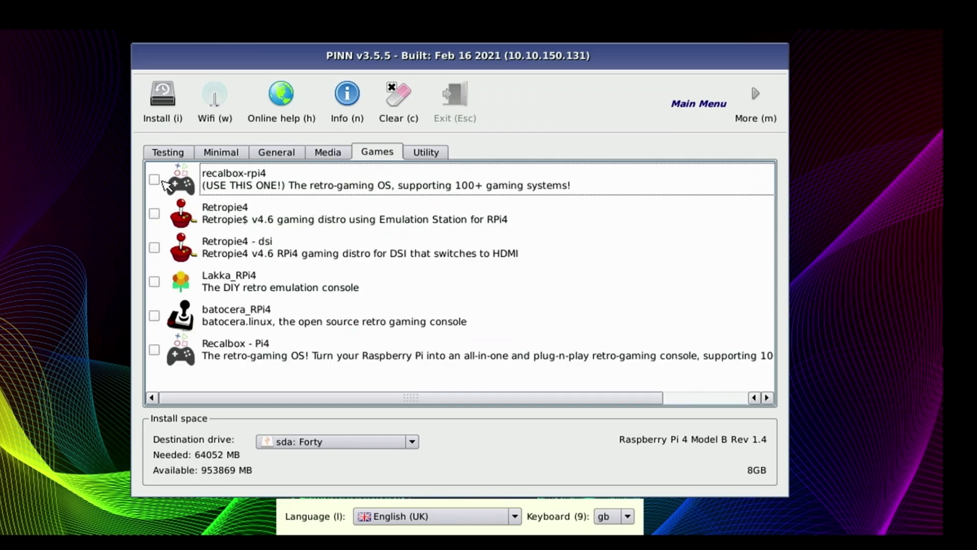
{"action": "left_click", "coordinate": [155, 180]}
{"action": "left_click", "coordinate": [160, 316]}
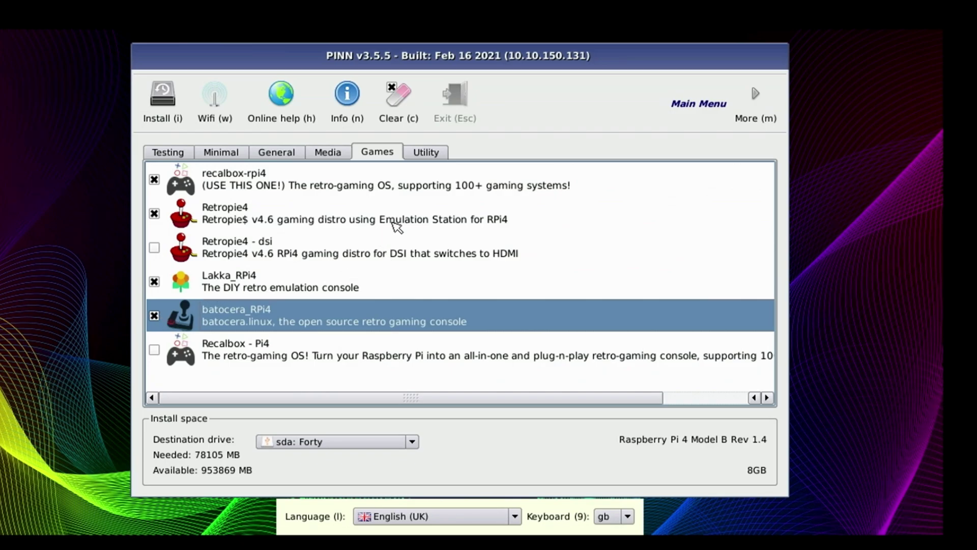
{"action": "left_click", "coordinate": [436, 155]}
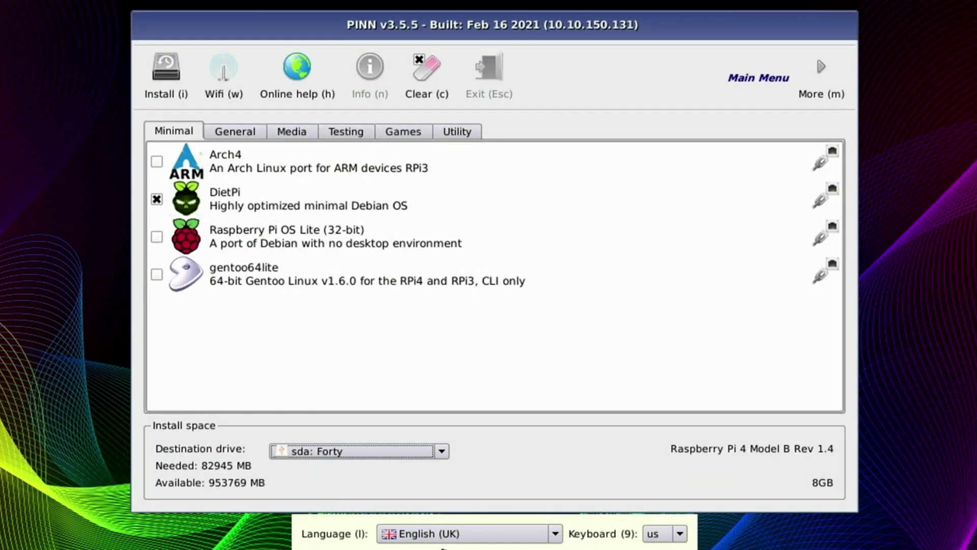
Step: Set the language to English (US) and install the selected OSes, accepting both confirmations
{"action": "left_click", "coordinate": [448, 533]}
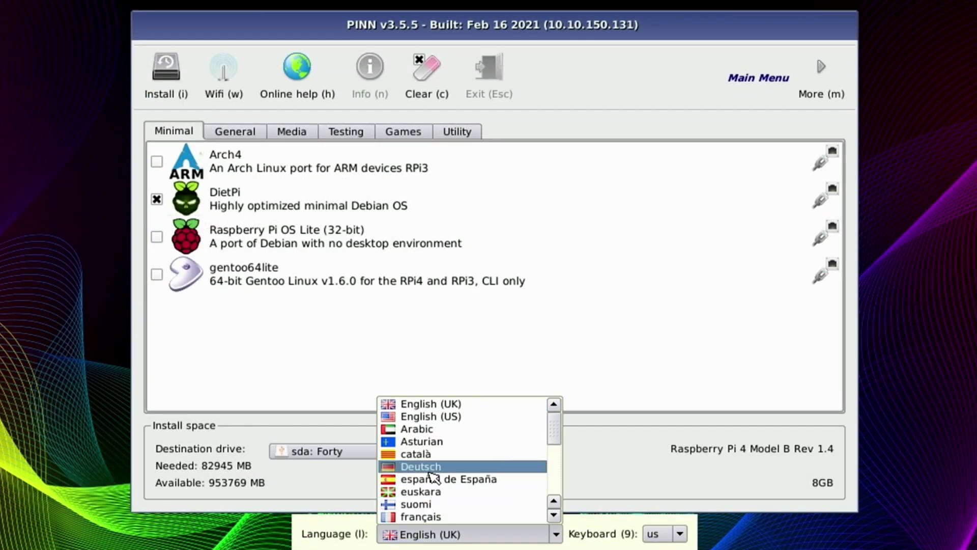
{"action": "left_click", "coordinate": [430, 417]}
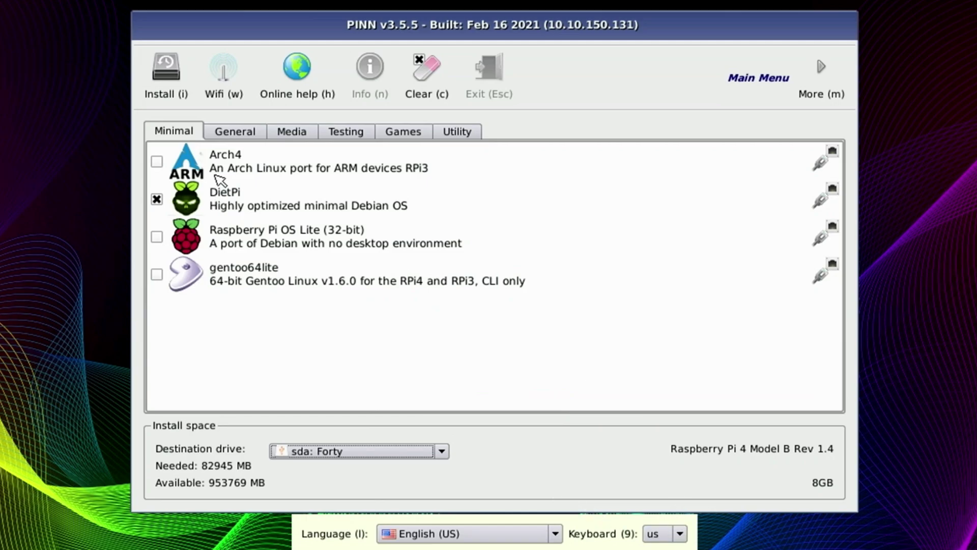
{"action": "left_click", "coordinate": [159, 96]}
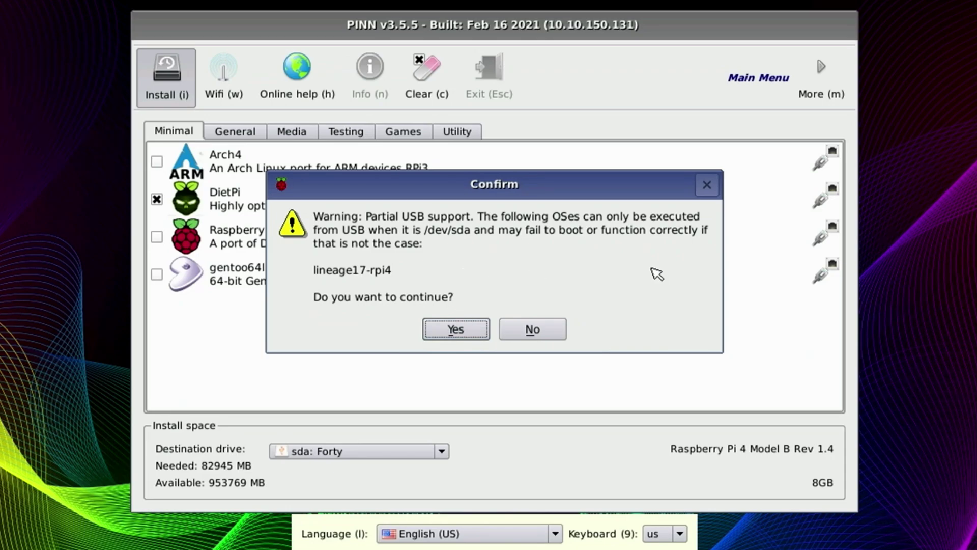
{"action": "left_click", "coordinate": [457, 337]}
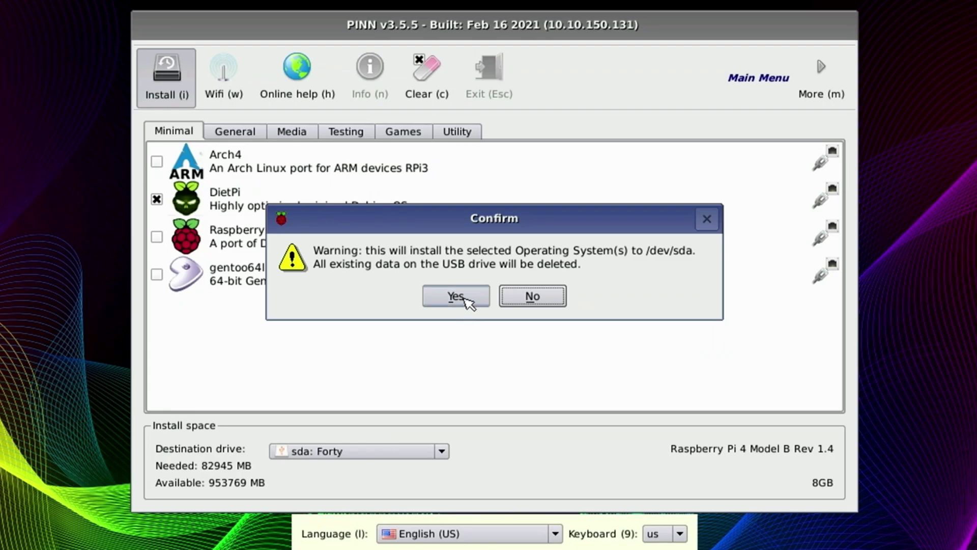
{"action": "left_click", "coordinate": [464, 299]}
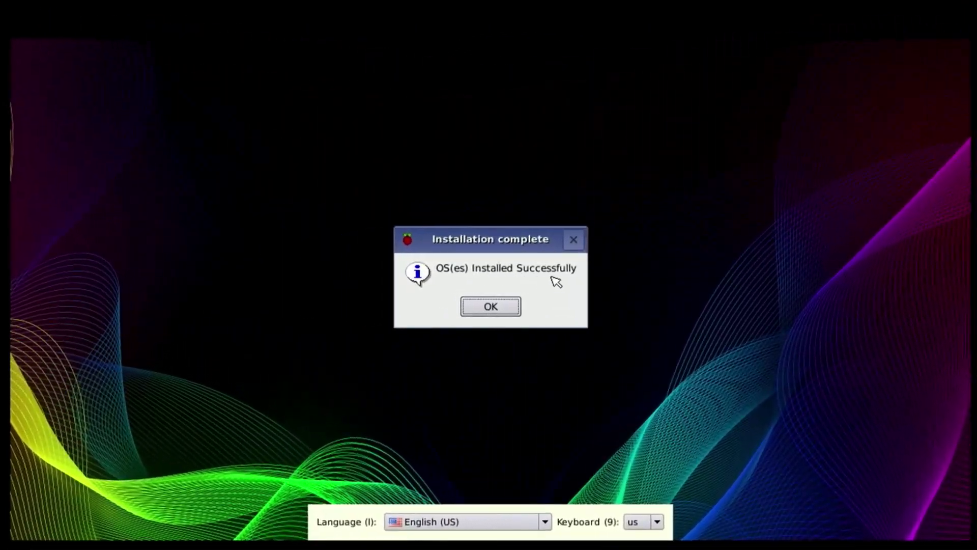
Step: Dismiss the installation-complete message and cancel reinstalling over the existing OSes
{"action": "left_click", "coordinate": [490, 307]}
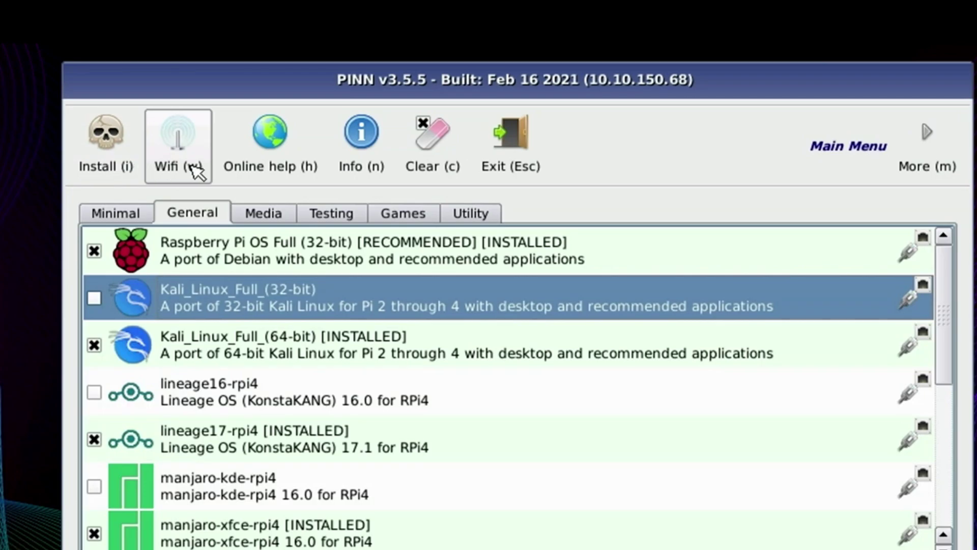
{"action": "left_click", "coordinate": [126, 173]}
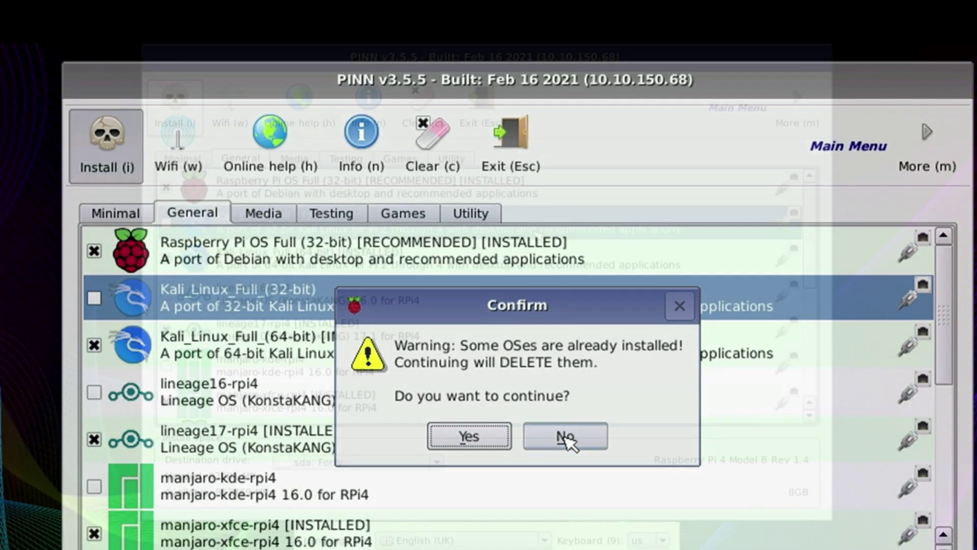
{"action": "left_click", "coordinate": [565, 437]}
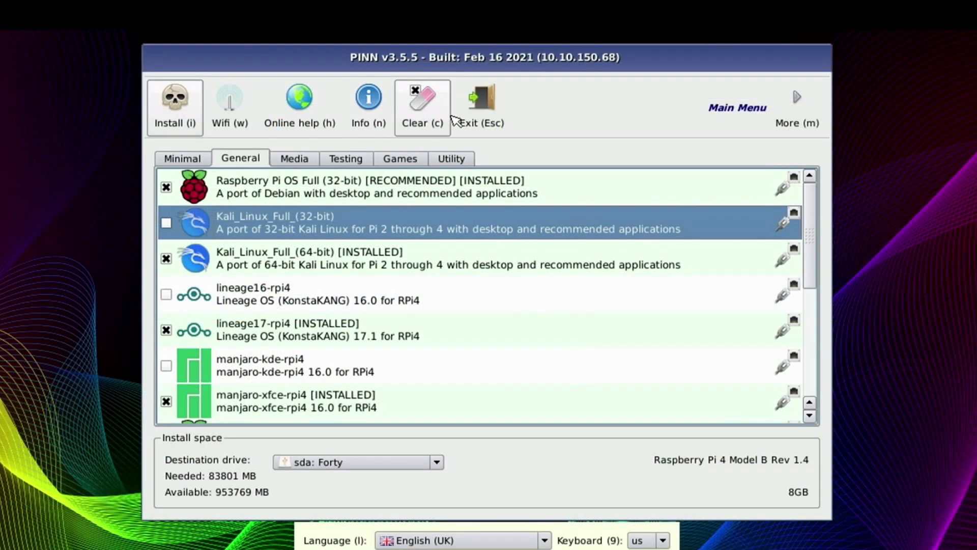
Step: Cycle through the Archival and Maintenance menus back to Main Menu and exit to boot selection
{"action": "left_click", "coordinate": [819, 107]}
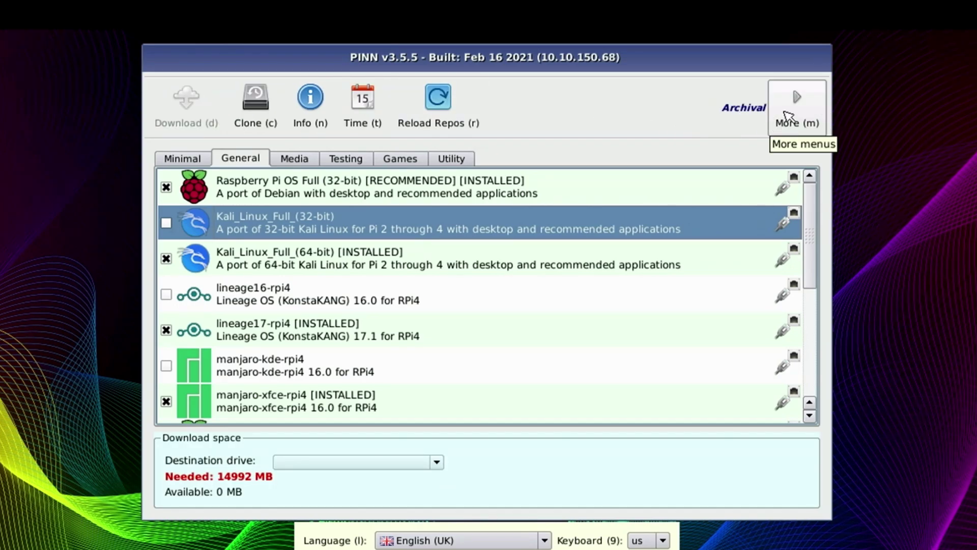
{"action": "left_click", "coordinate": [785, 108]}
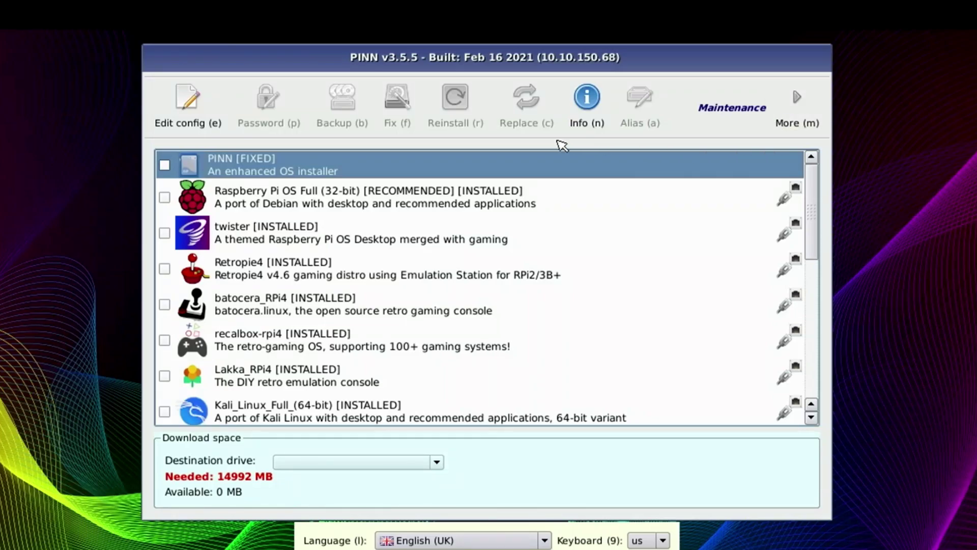
{"action": "left_click", "coordinate": [797, 118]}
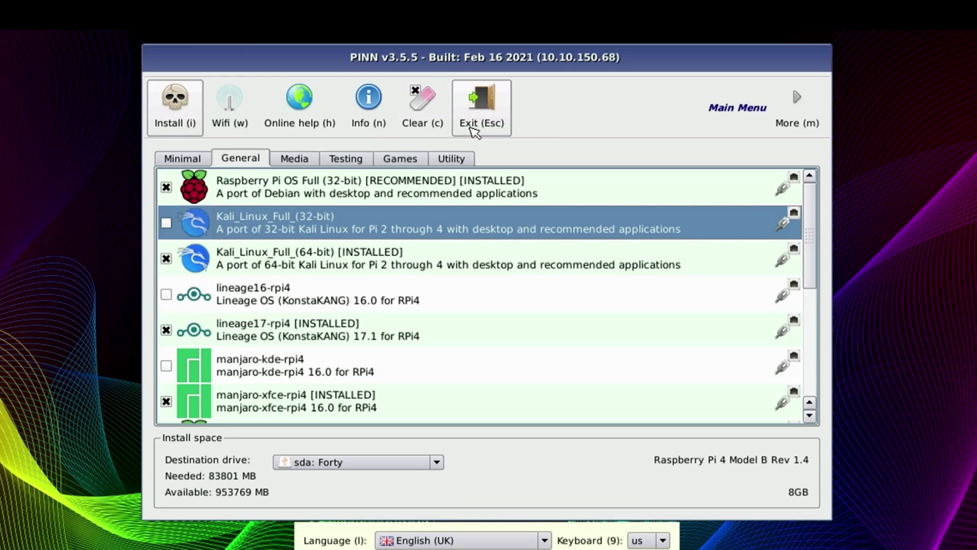
{"action": "left_click", "coordinate": [474, 131]}
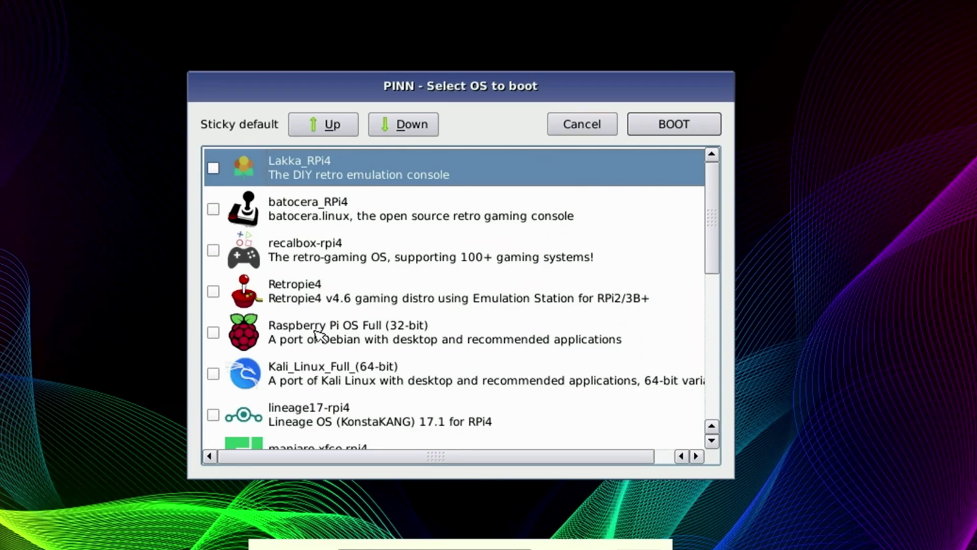
Step: Move Raspberry Pi OS Full to the top of the boot list
{"action": "left_click", "coordinate": [316, 336]}
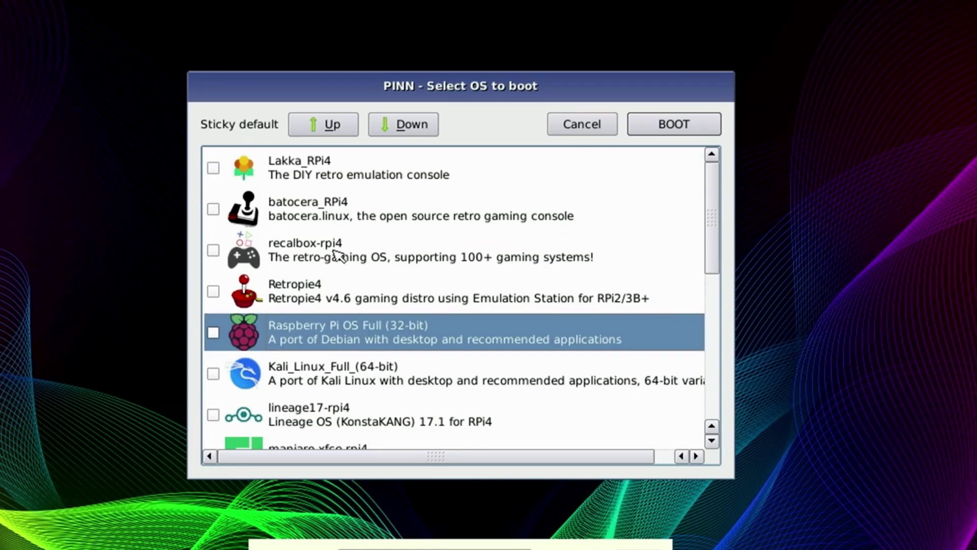
{"action": "left_click", "coordinate": [324, 127]}
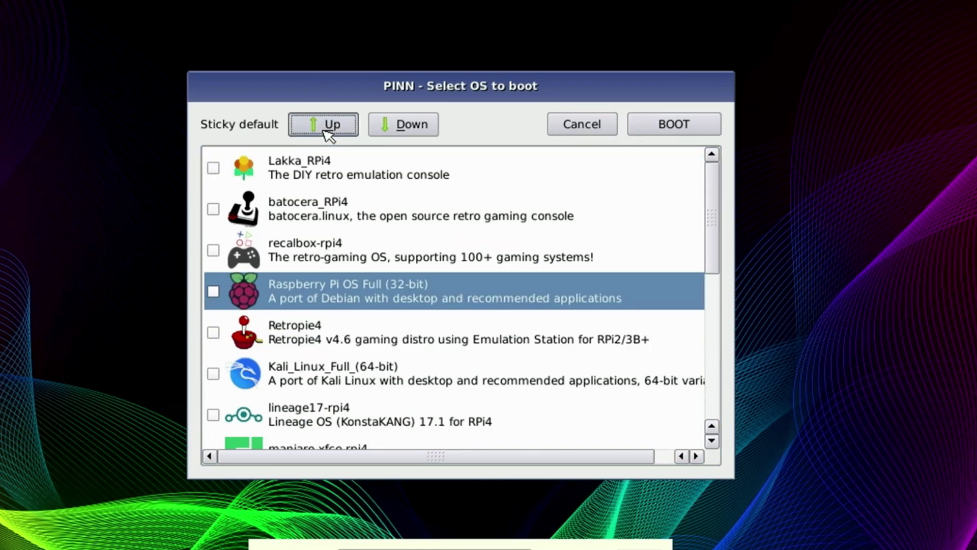
{"action": "left_click", "coordinate": [325, 127]}
{"action": "left_click", "coordinate": [325, 127]}
{"action": "left_click", "coordinate": [324, 128]}
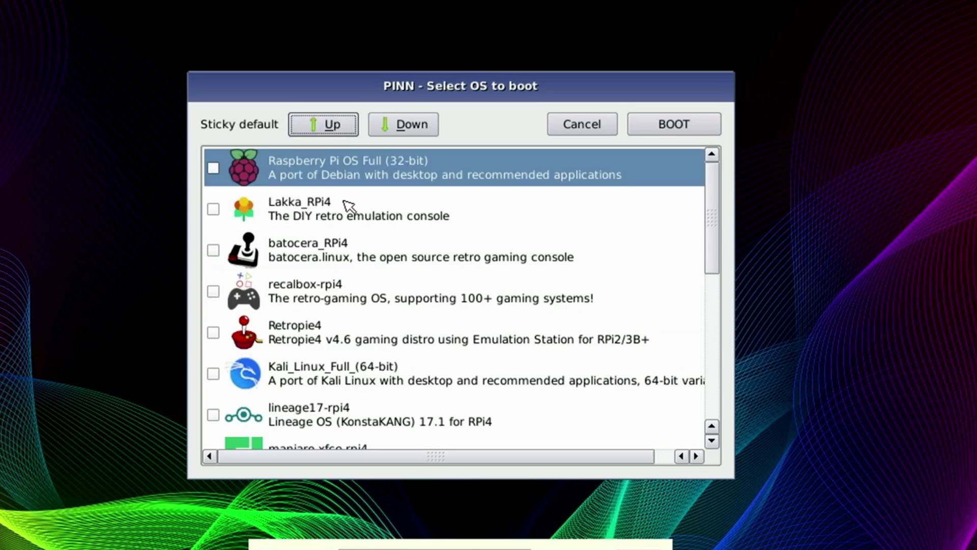
Step: Move Retropie4 three places up above recalbox-rpi4, then boot Raspberry Pi OS Full
{"action": "left_click", "coordinate": [320, 338]}
{"action": "left_click", "coordinate": [332, 123]}
{"action": "left_click", "coordinate": [331, 123]}
{"action": "left_click", "coordinate": [332, 123]}
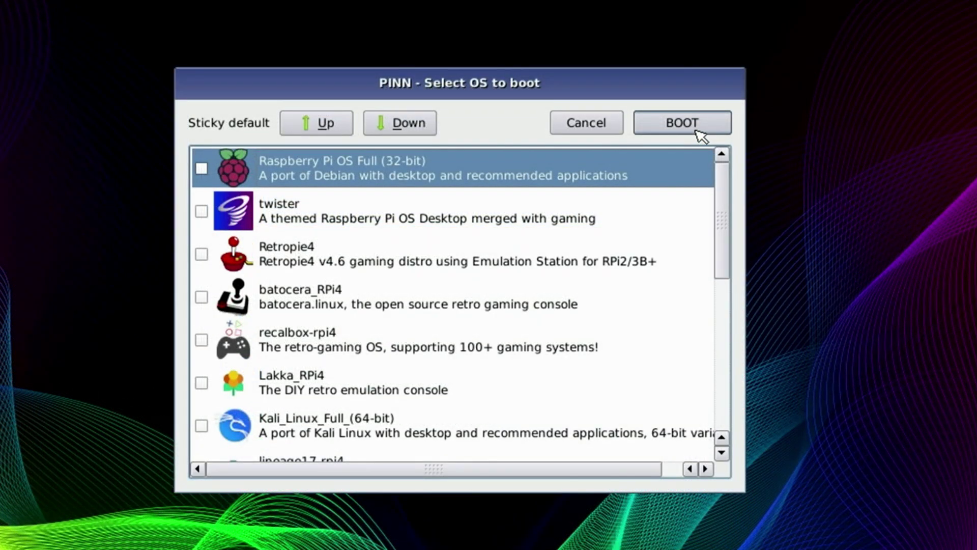
{"action": "left_click", "coordinate": [682, 123]}
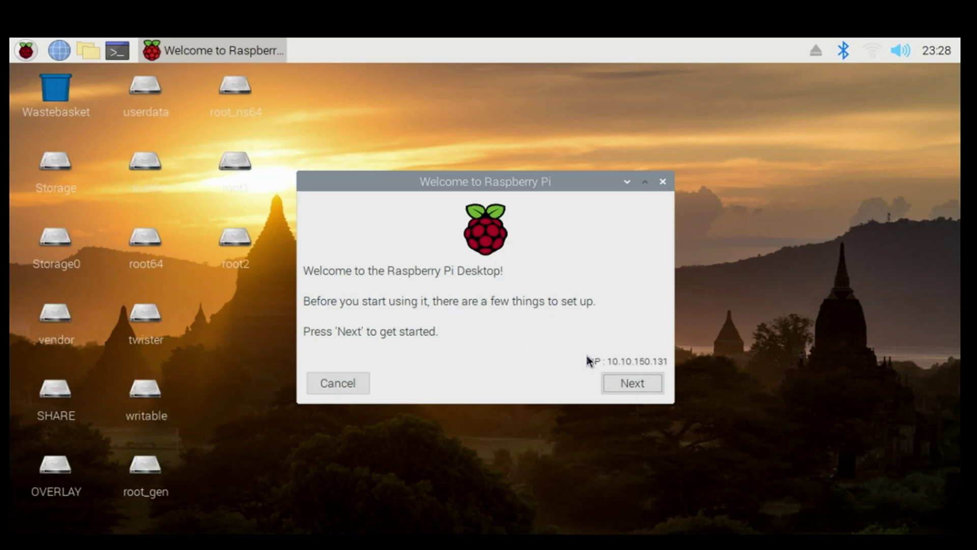
Step: Finish the Raspberry Pi OS welcome wizard, acknowledge the system is up to date, and restart
{"action": "left_click", "coordinate": [633, 386]}
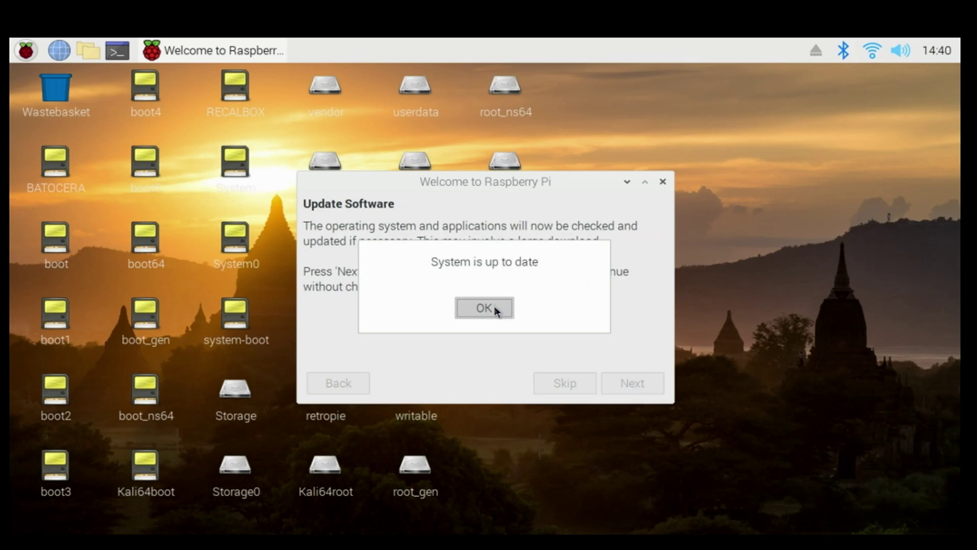
{"action": "left_click", "coordinate": [485, 308]}
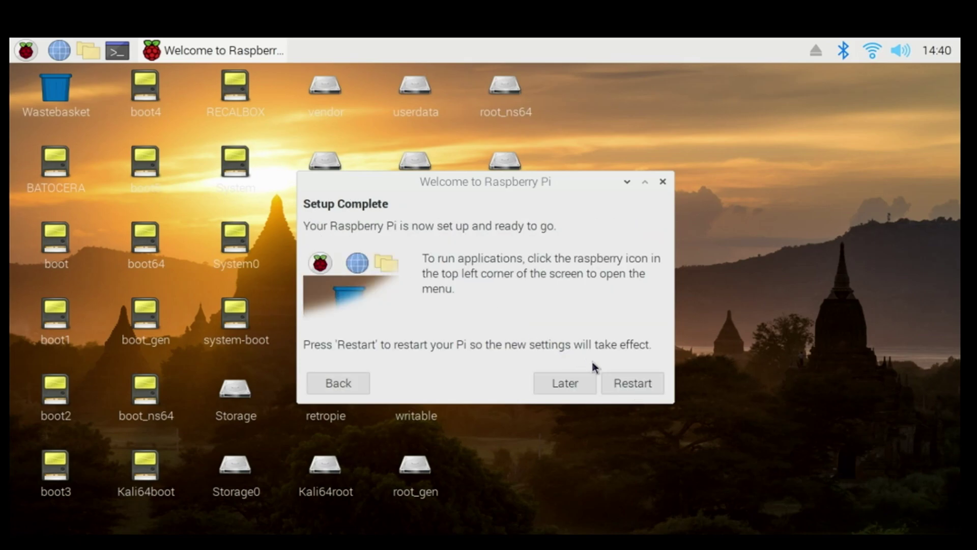
{"action": "left_click", "coordinate": [633, 383]}
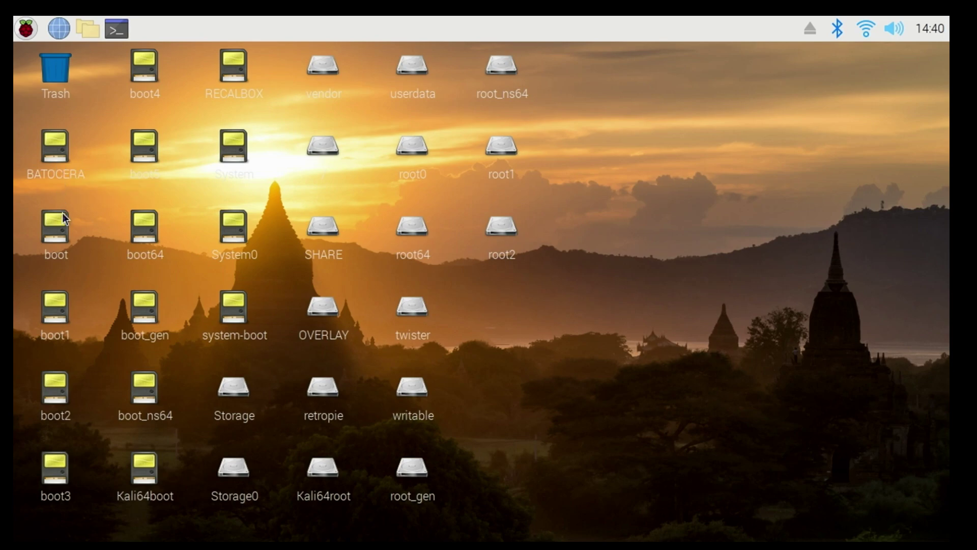
Step: Turn off Mounted Disks in Desktop Preferences so only Trash remains on the desktop
{"action": "left_click", "coordinate": [55, 229]}
{"action": "right_click", "coordinate": [587, 194]}
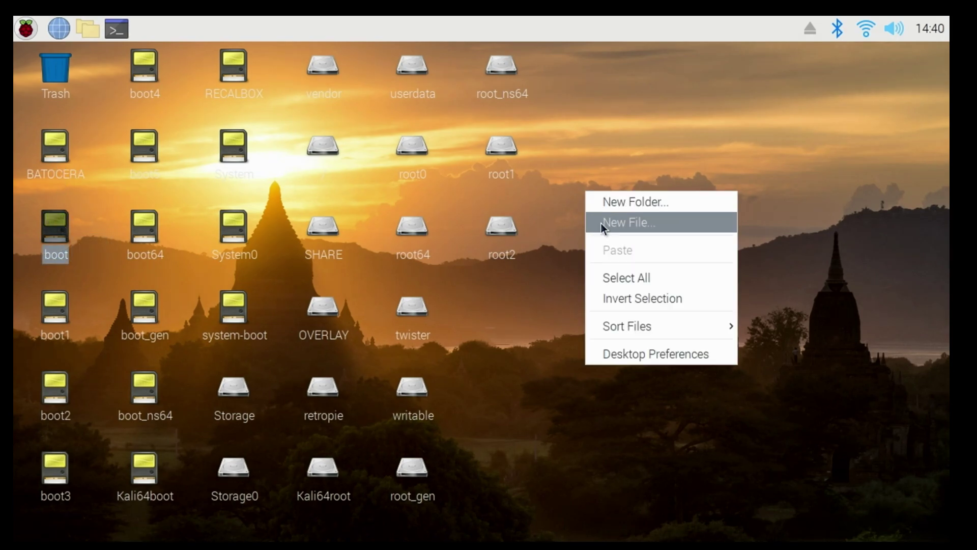
{"action": "left_click", "coordinate": [616, 356]}
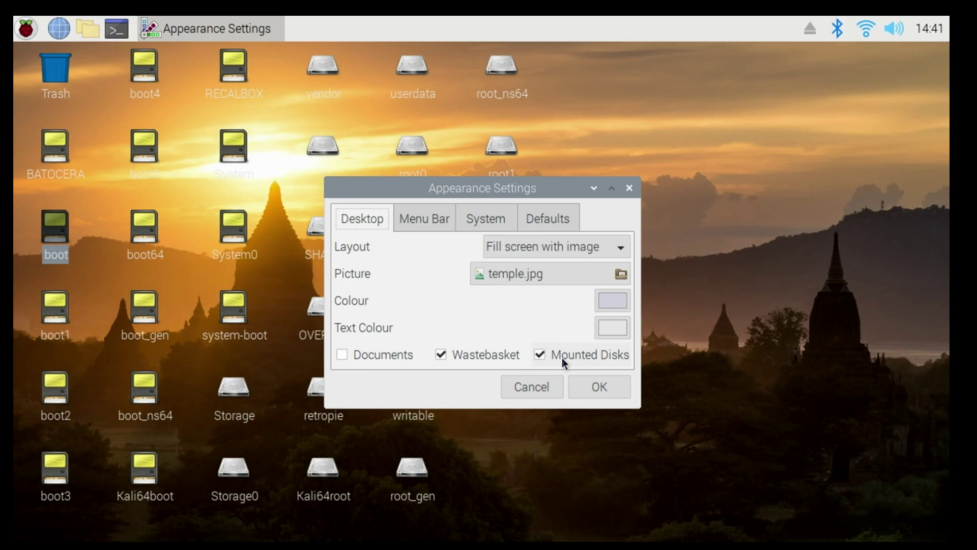
{"action": "left_click", "coordinate": [537, 355]}
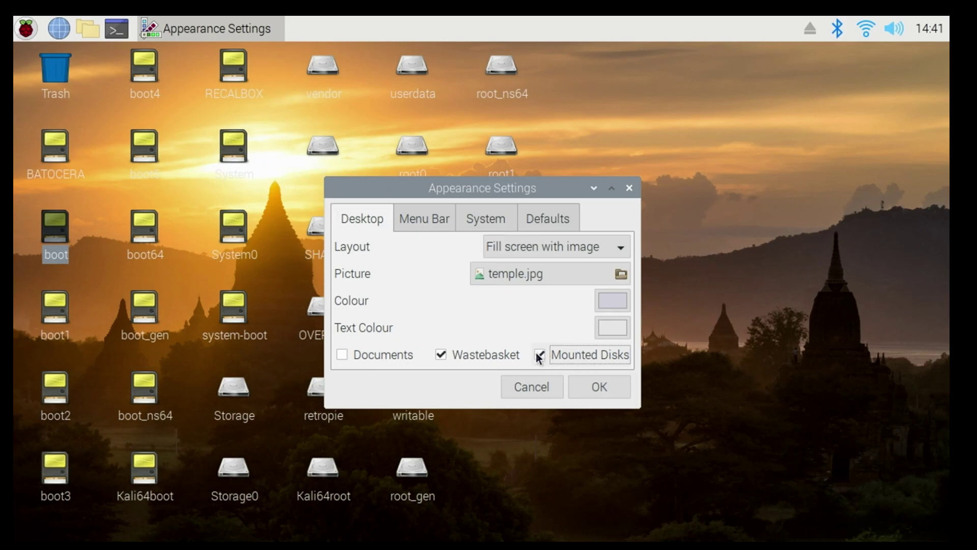
{"action": "left_click", "coordinate": [591, 385]}
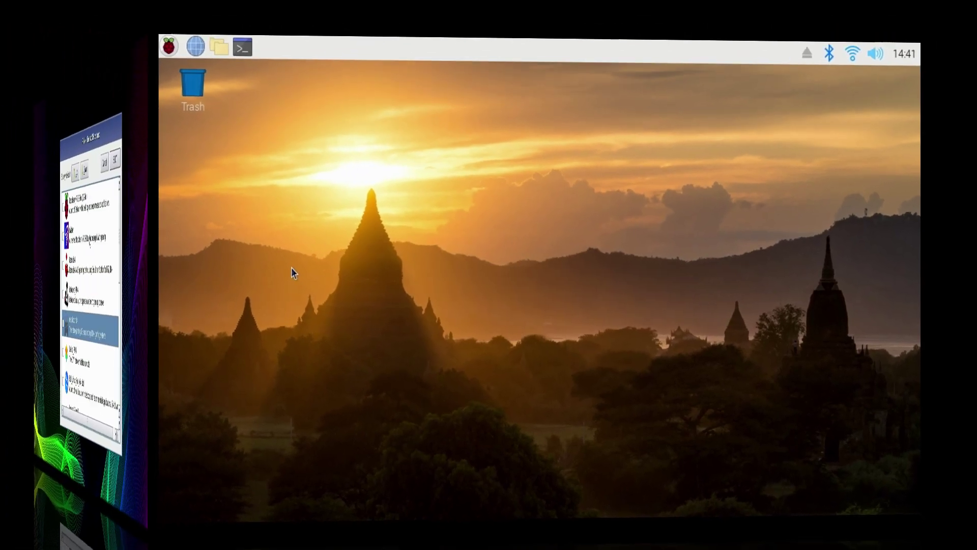
Step: Boot Twister OS from the PINN list and launch ThemeTwister to reach the theme choices
{"action": "left_click", "coordinate": [348, 233]}
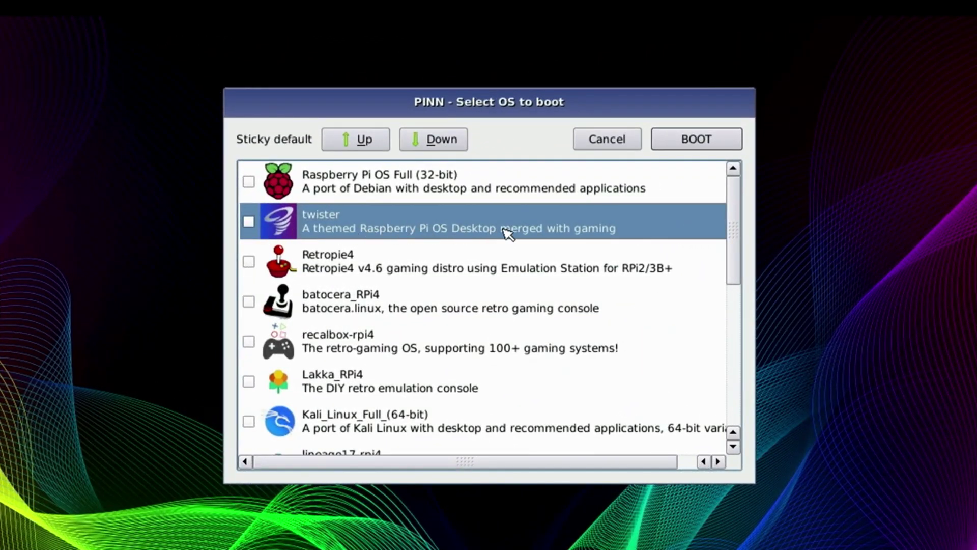
{"action": "left_click", "coordinate": [702, 143]}
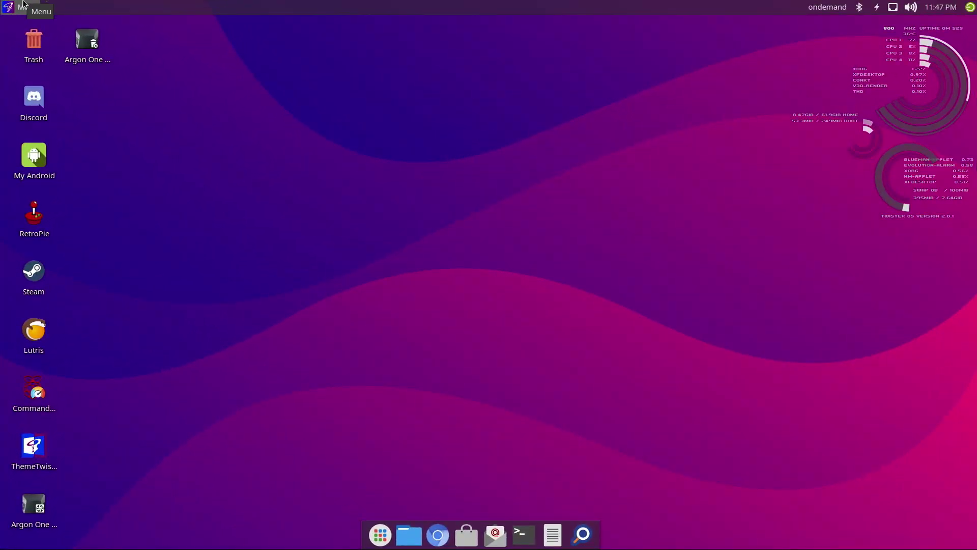
{"action": "left_click", "coordinate": [22, 5]}
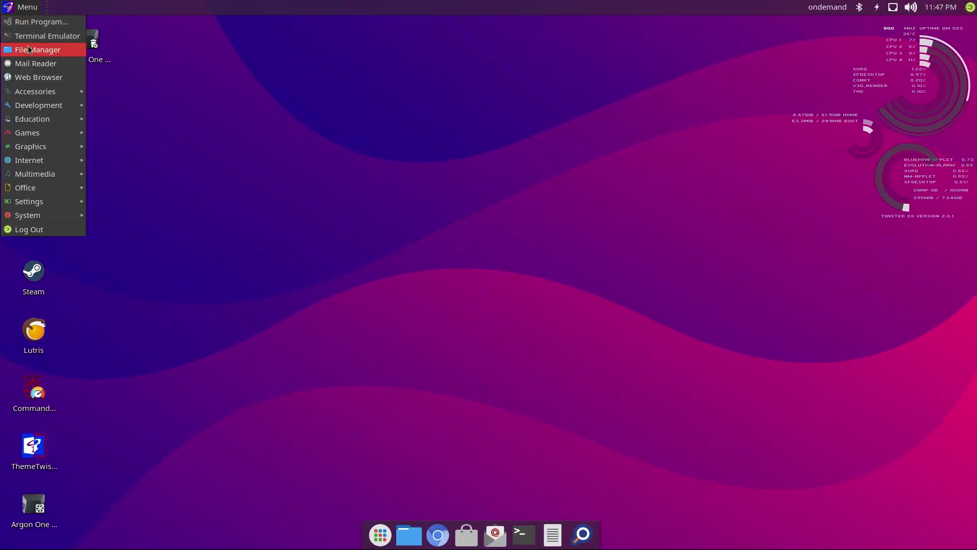
{"action": "mouse_move", "coordinate": [45, 97]}
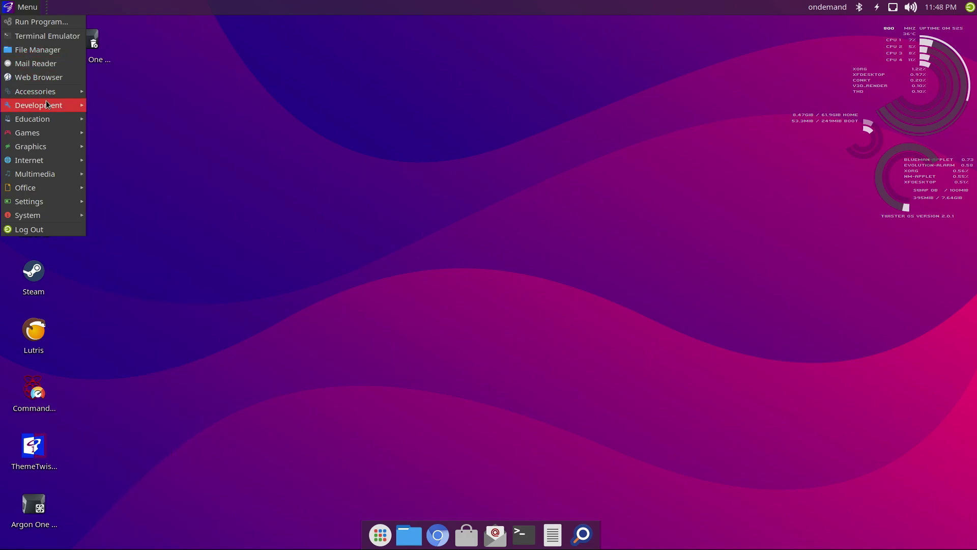
{"action": "mouse_move", "coordinate": [50, 119]}
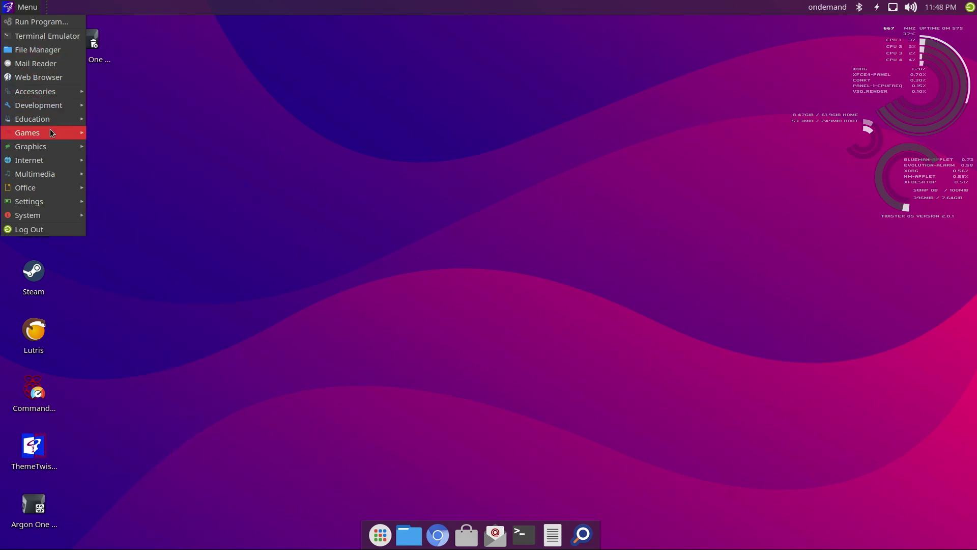
{"action": "left_click", "coordinate": [251, 233]}
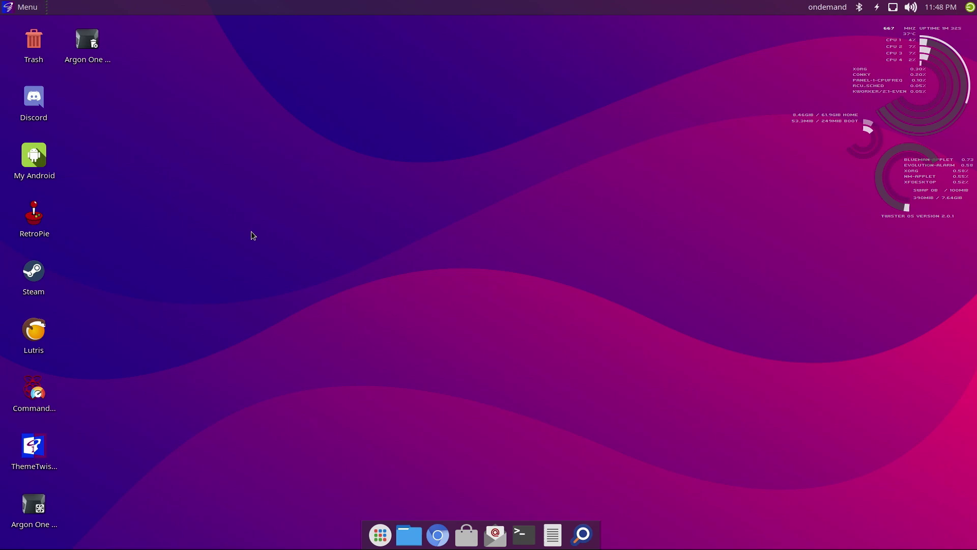
{"action": "double_click", "coordinate": [40, 448]}
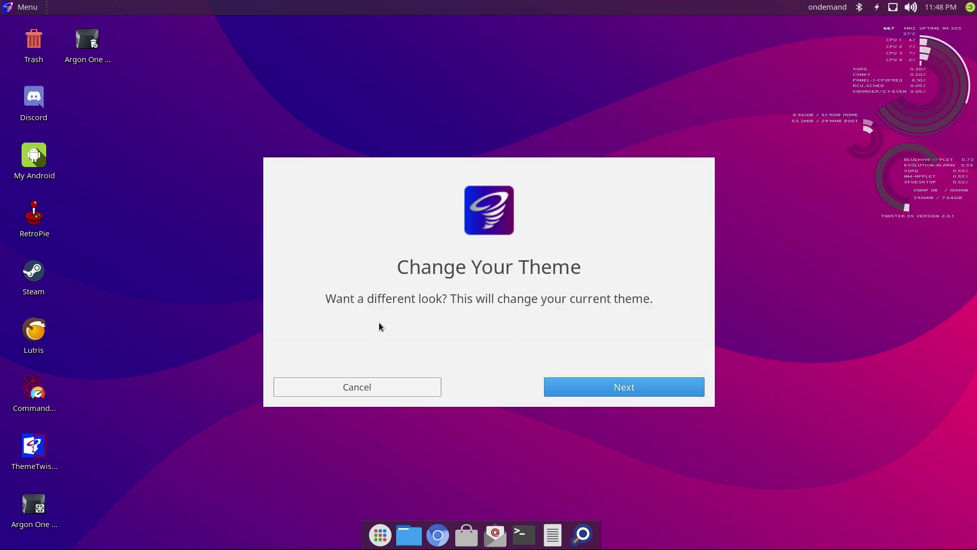
{"action": "left_click", "coordinate": [588, 388]}
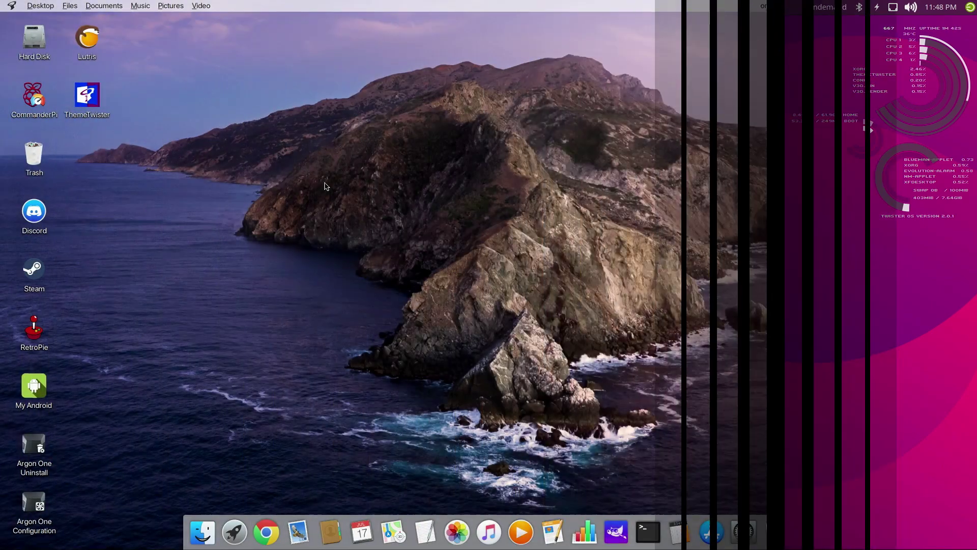
Step: Check for Twister OS updates and install the 2.0.1 patch
{"action": "right_click", "coordinate": [325, 184]}
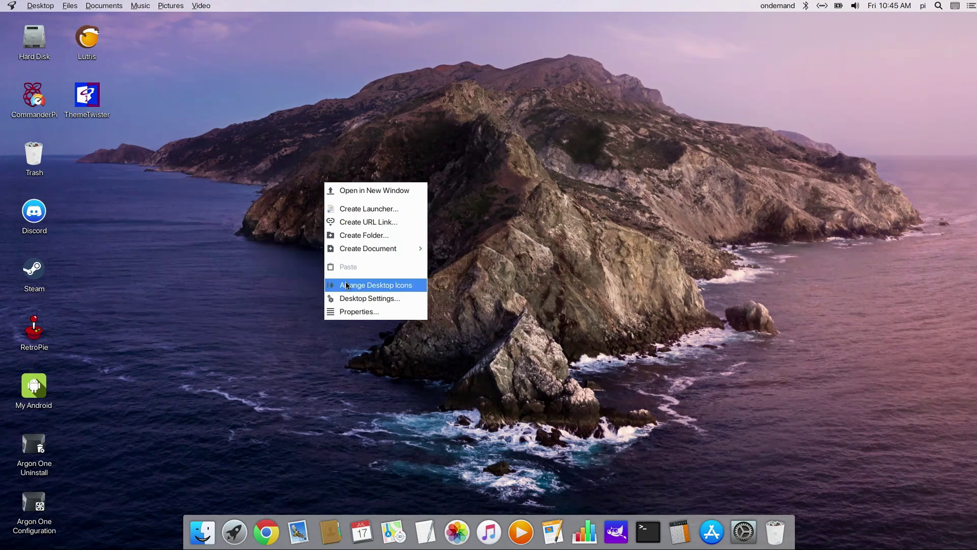
{"action": "left_click", "coordinate": [346, 298]}
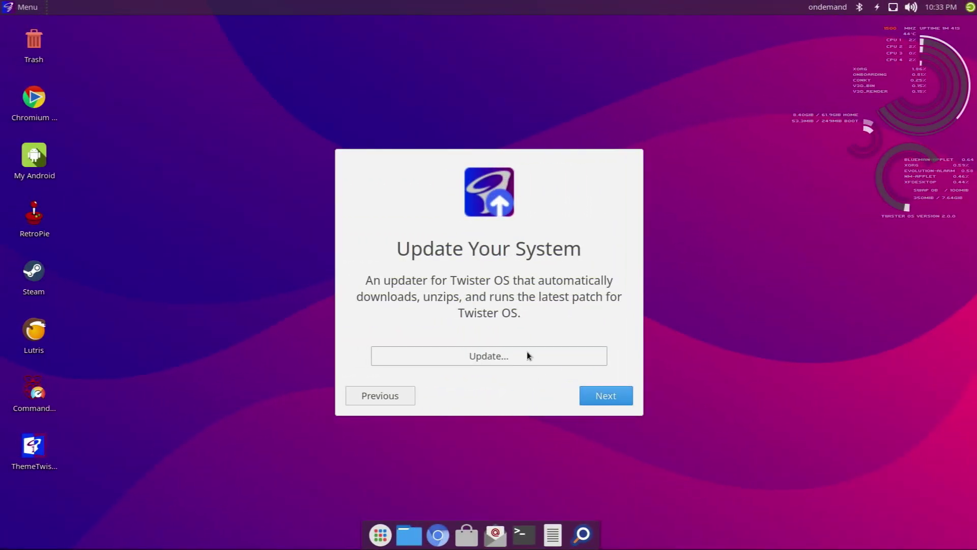
{"action": "left_click", "coordinate": [526, 353]}
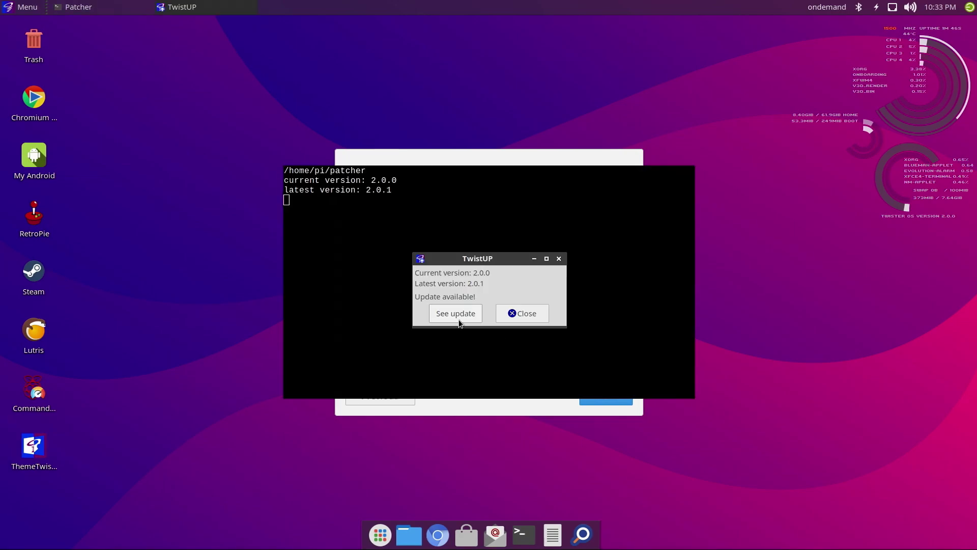
{"action": "left_click", "coordinate": [459, 320]}
{"action": "left_click", "coordinate": [482, 316]}
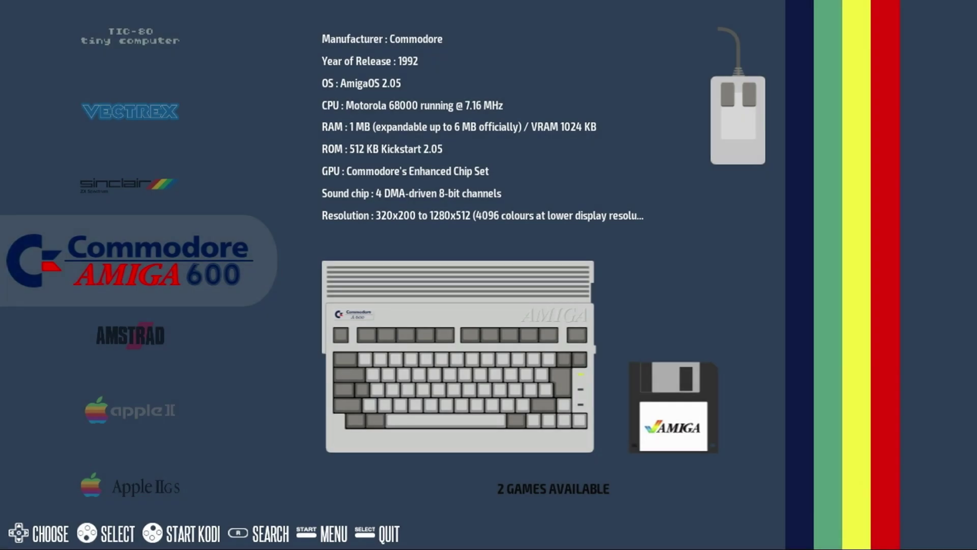
Step: Launch Super Mario Kart (USA) from Recalbox's Super Nintendo game list
{"action": "key", "text": "Return"}
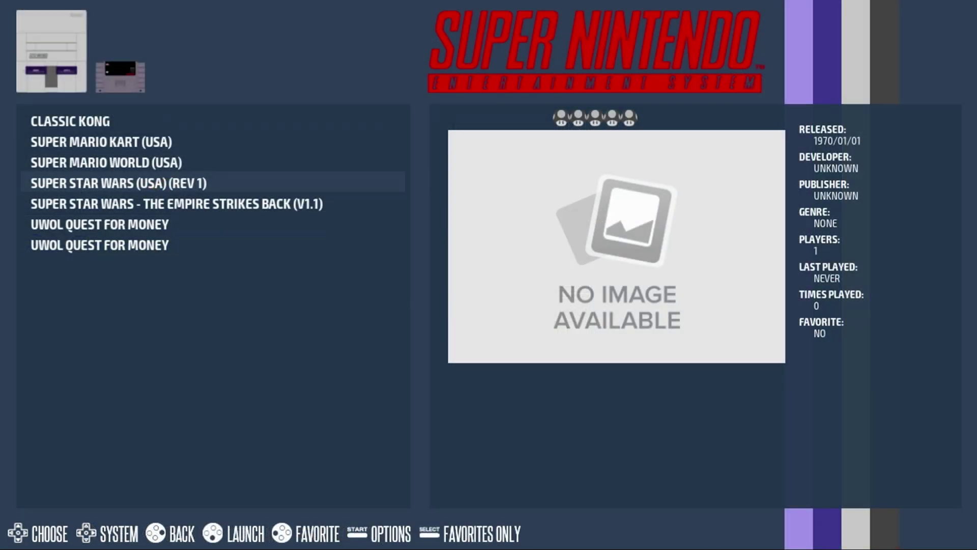
{"action": "key", "text": "Up"}
{"action": "key", "text": "Up"}
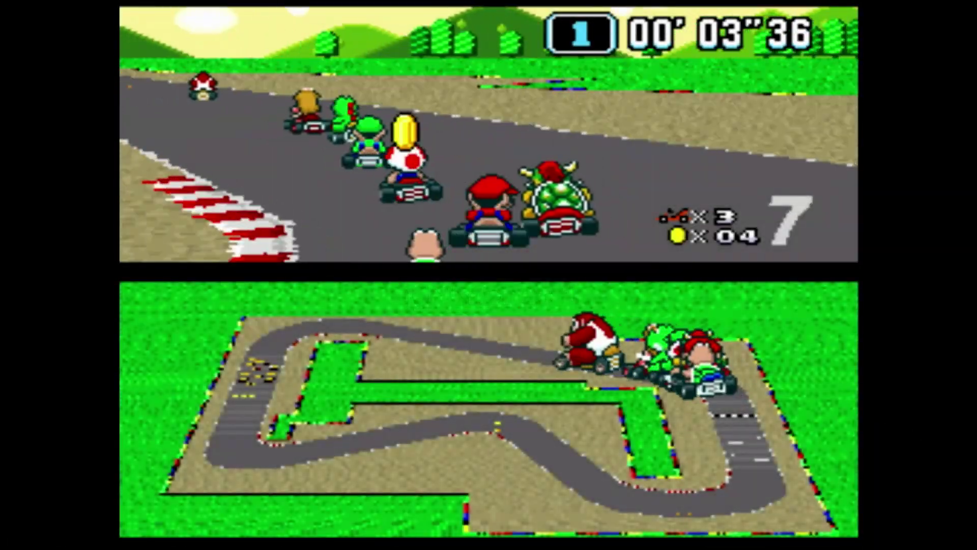